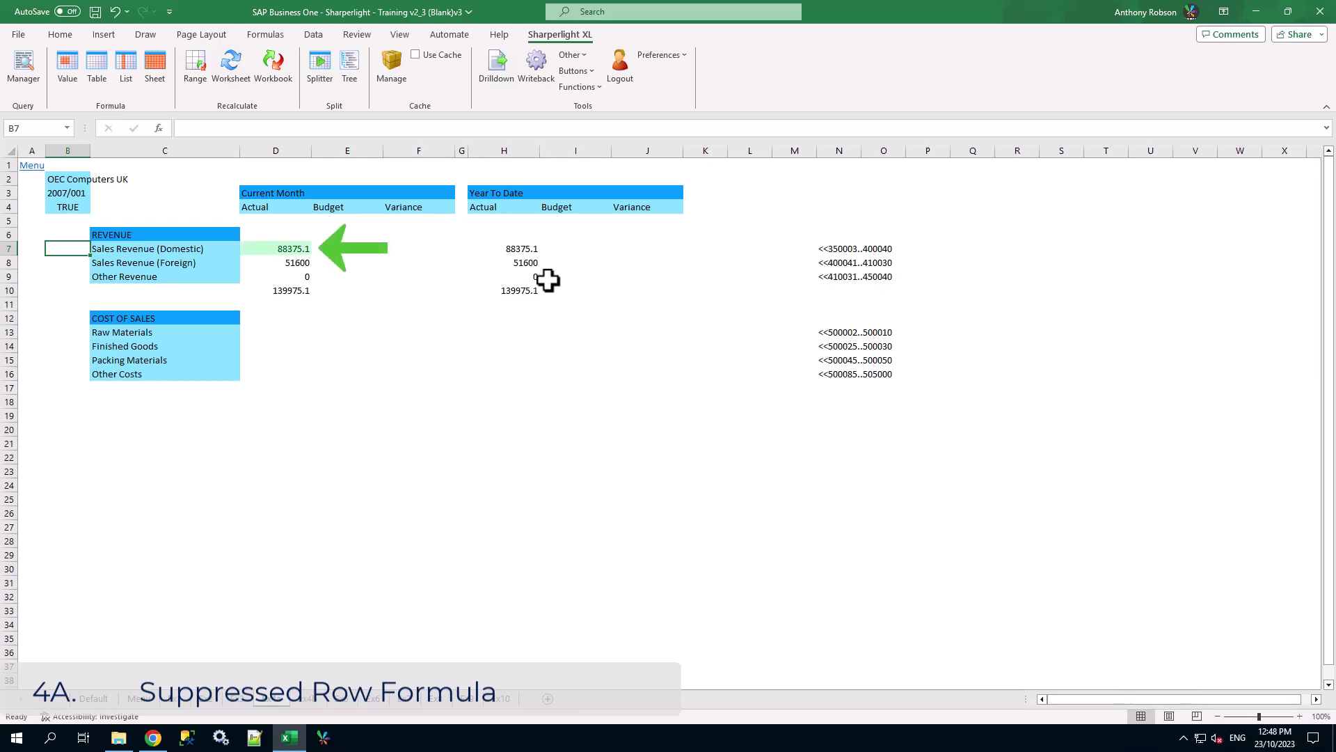
Begin an =mdSuppressRows( formula in cell L5 of the Ex4a sheet
click(304, 250)
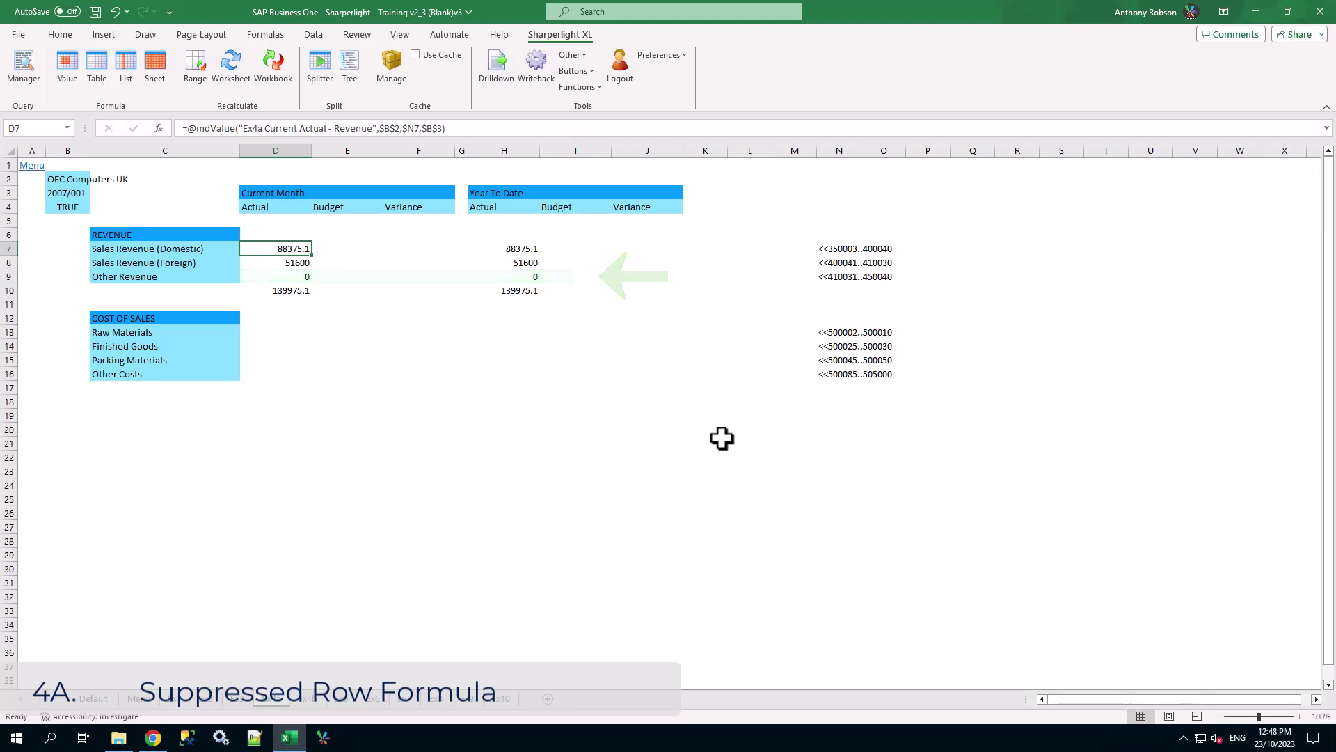
click(746, 217)
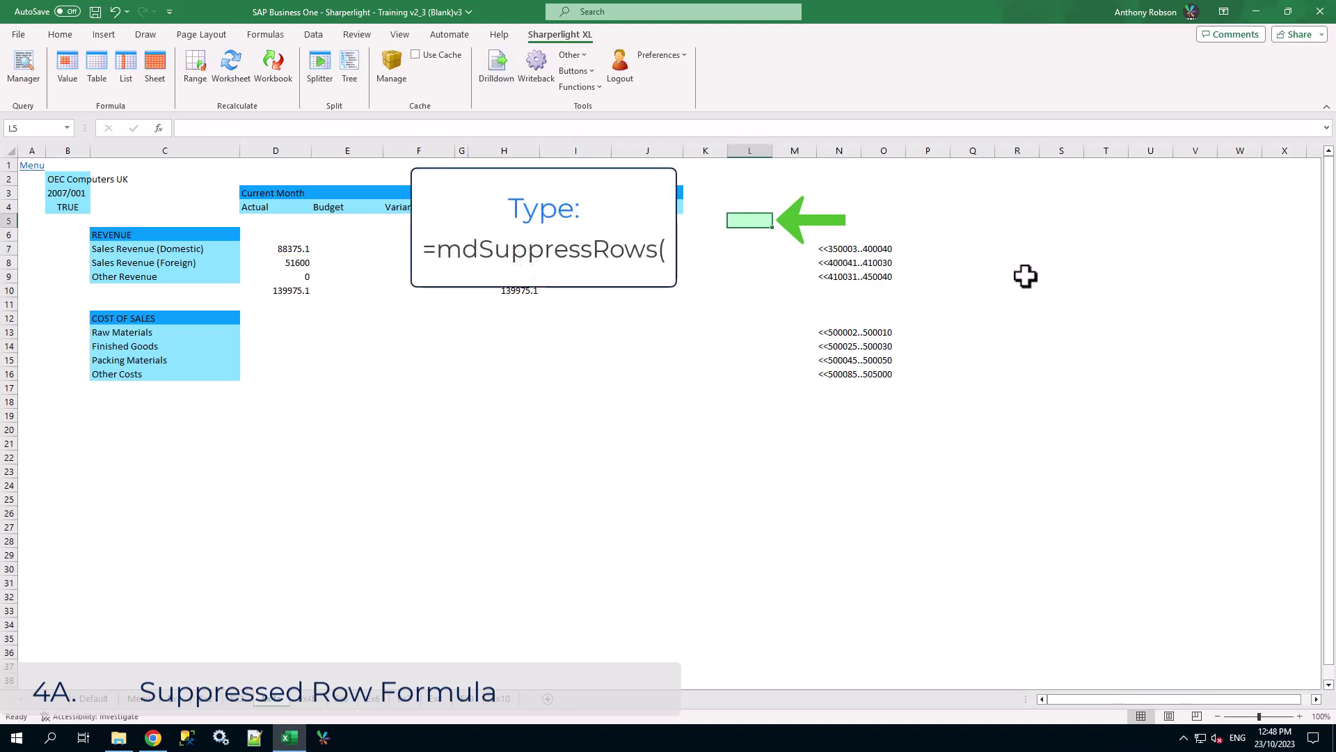
text(=md)
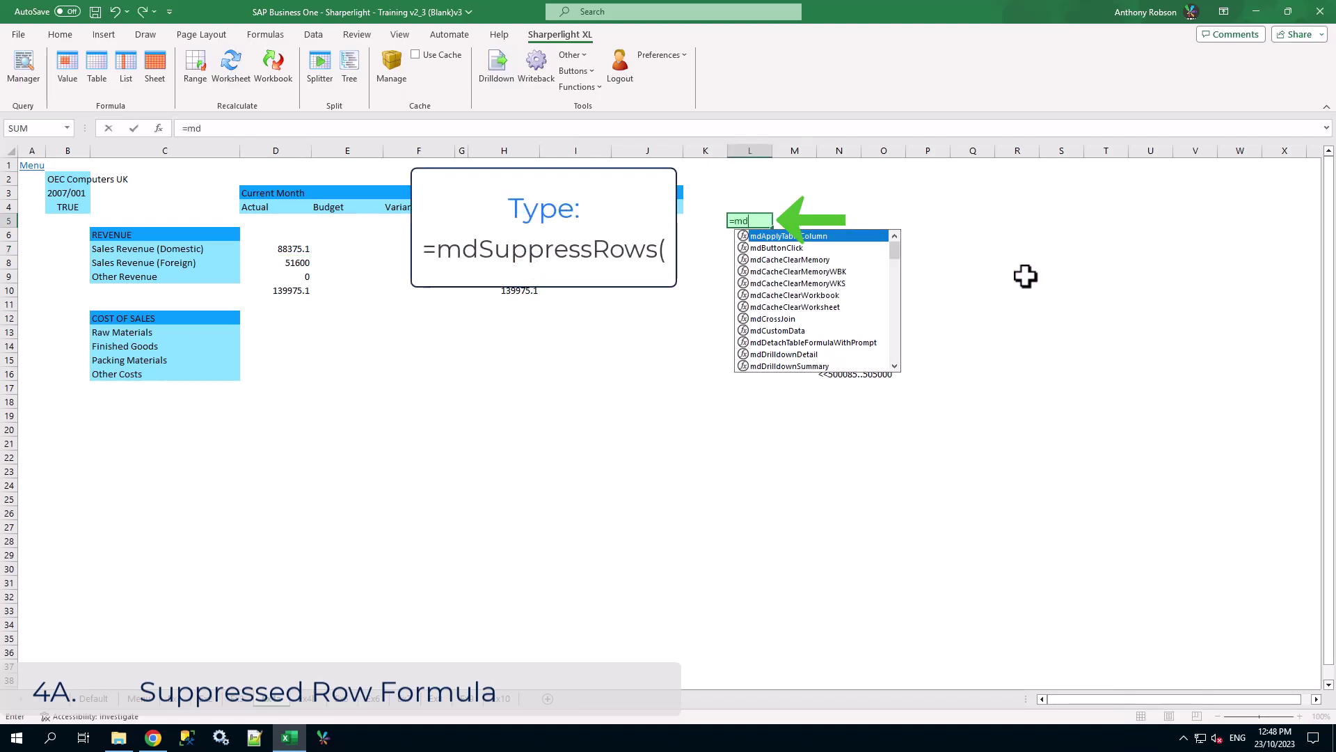
text(Suppress)
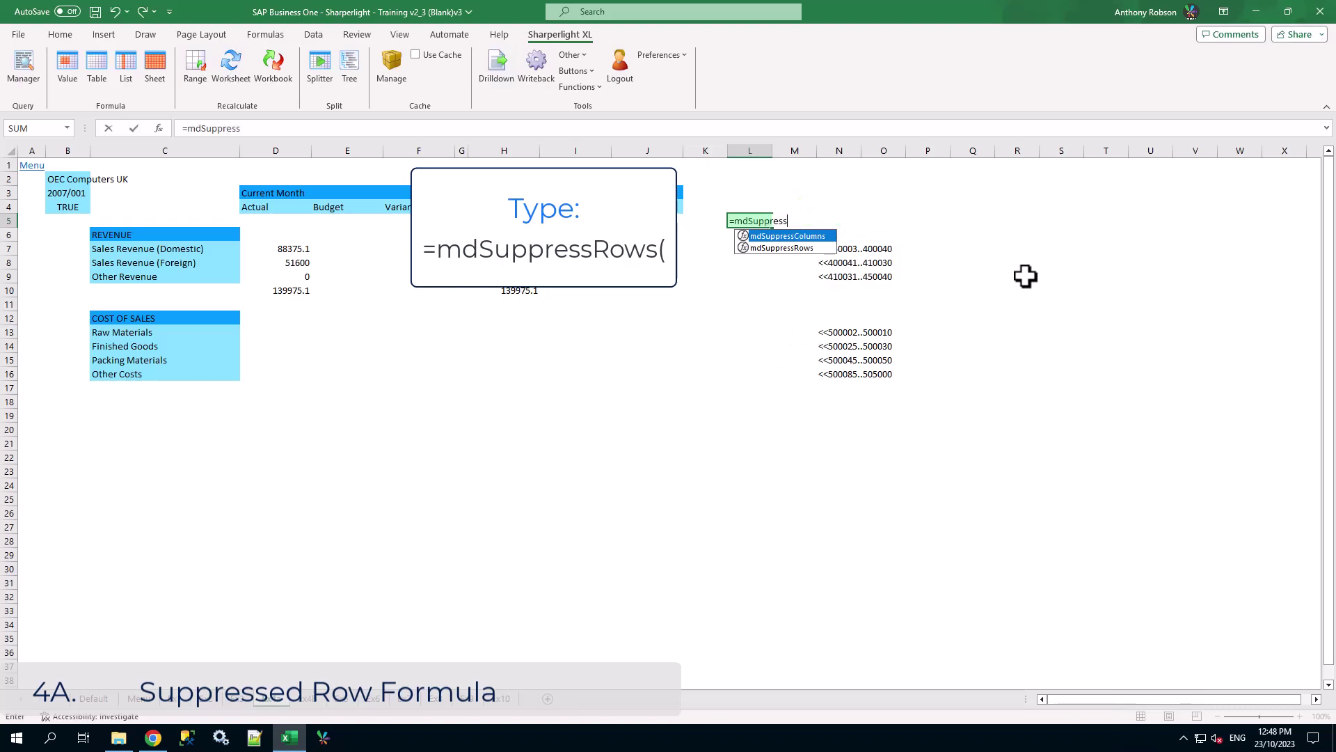
text(Rows()
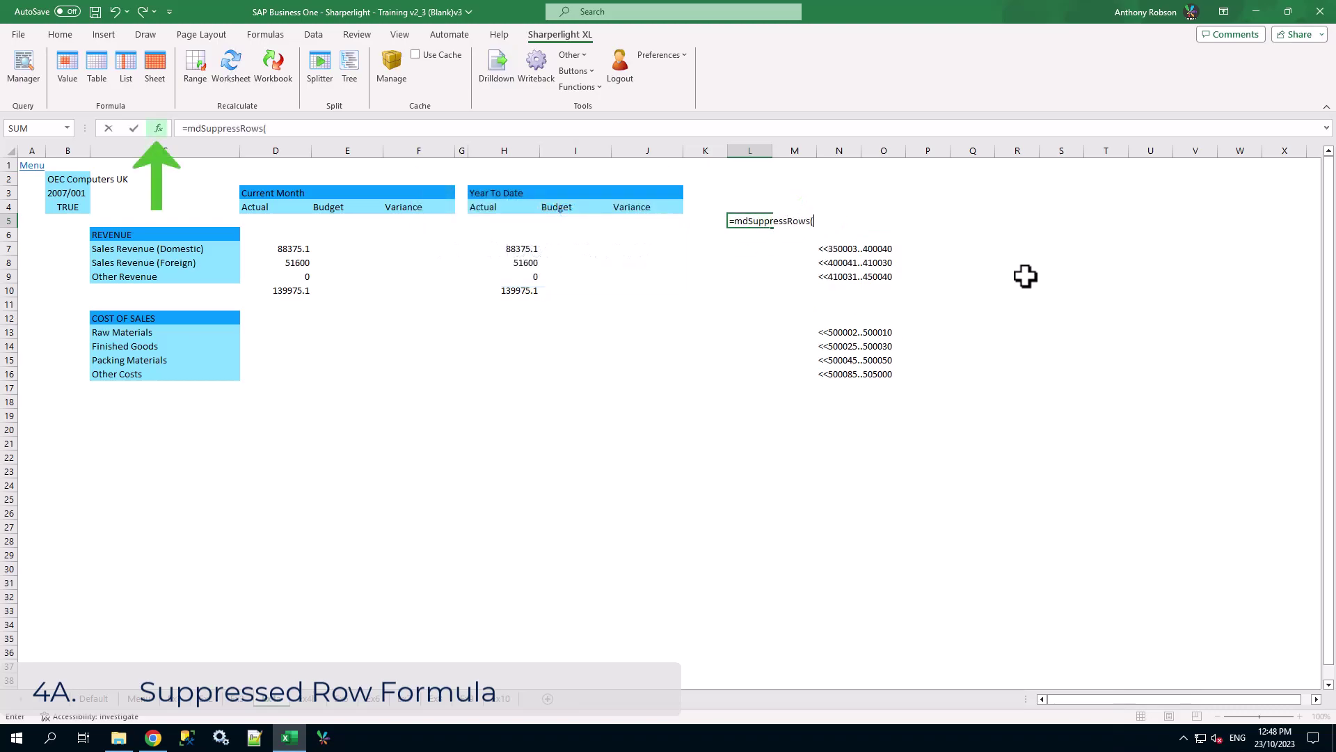
Set the mdSuppressRows function's DataArea to D7:J9 and its Disable argument to B4
click(158, 128)
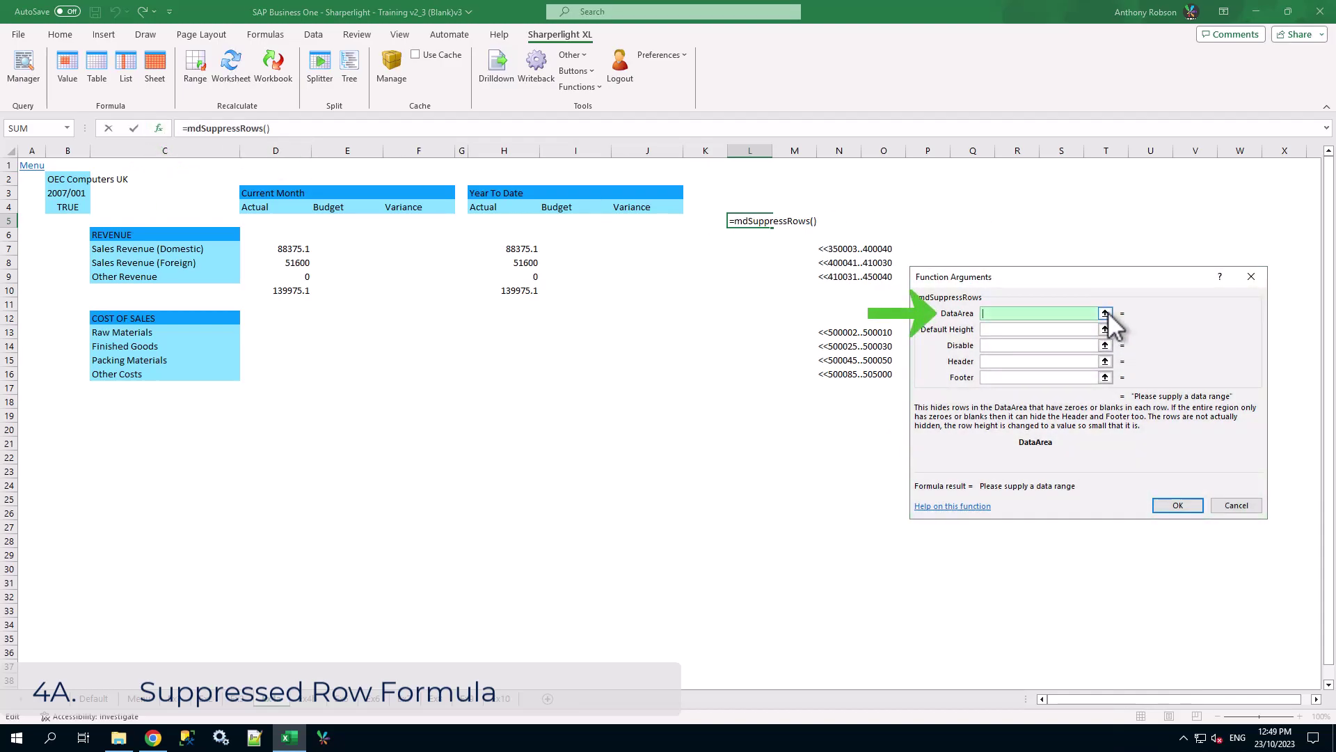
click(1108, 314)
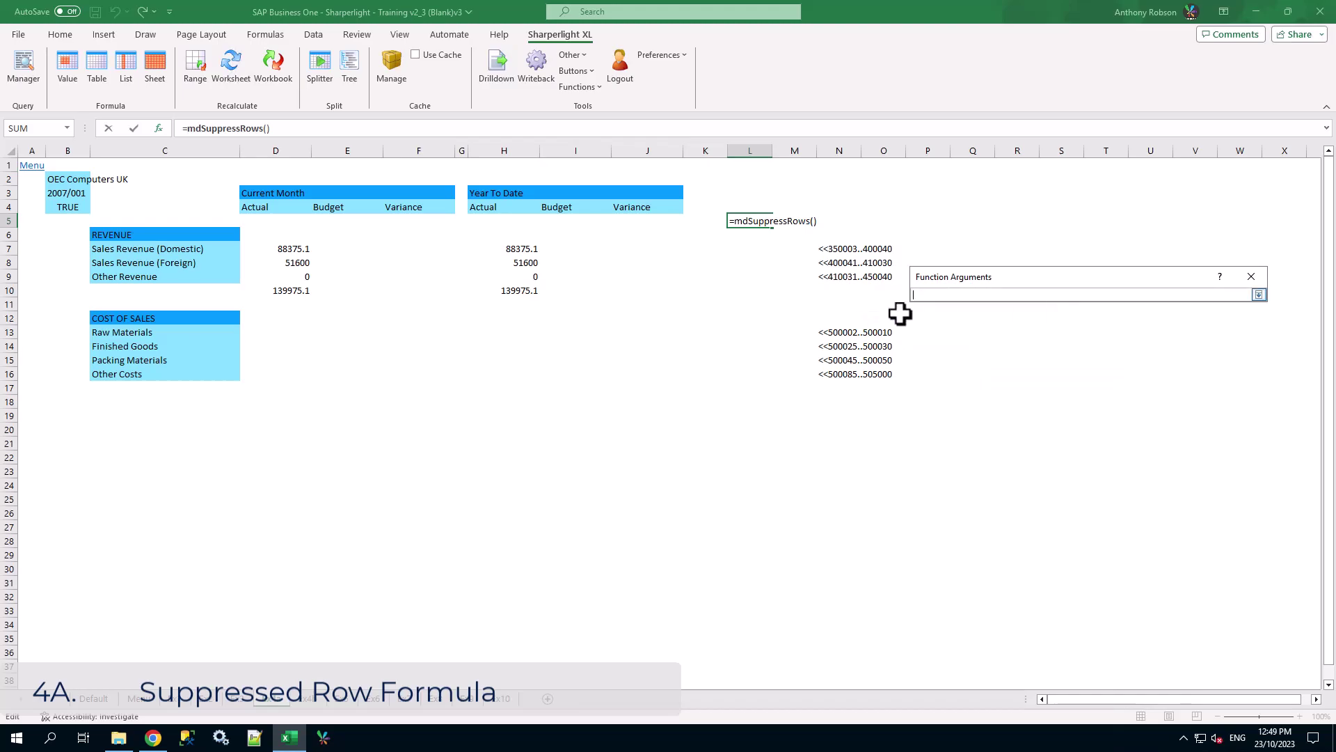
click(285, 248)
mouse_move(285, 247)
mouse_down()
mouse_move(617, 259)
mouse_move(651, 277)
mouse_up()
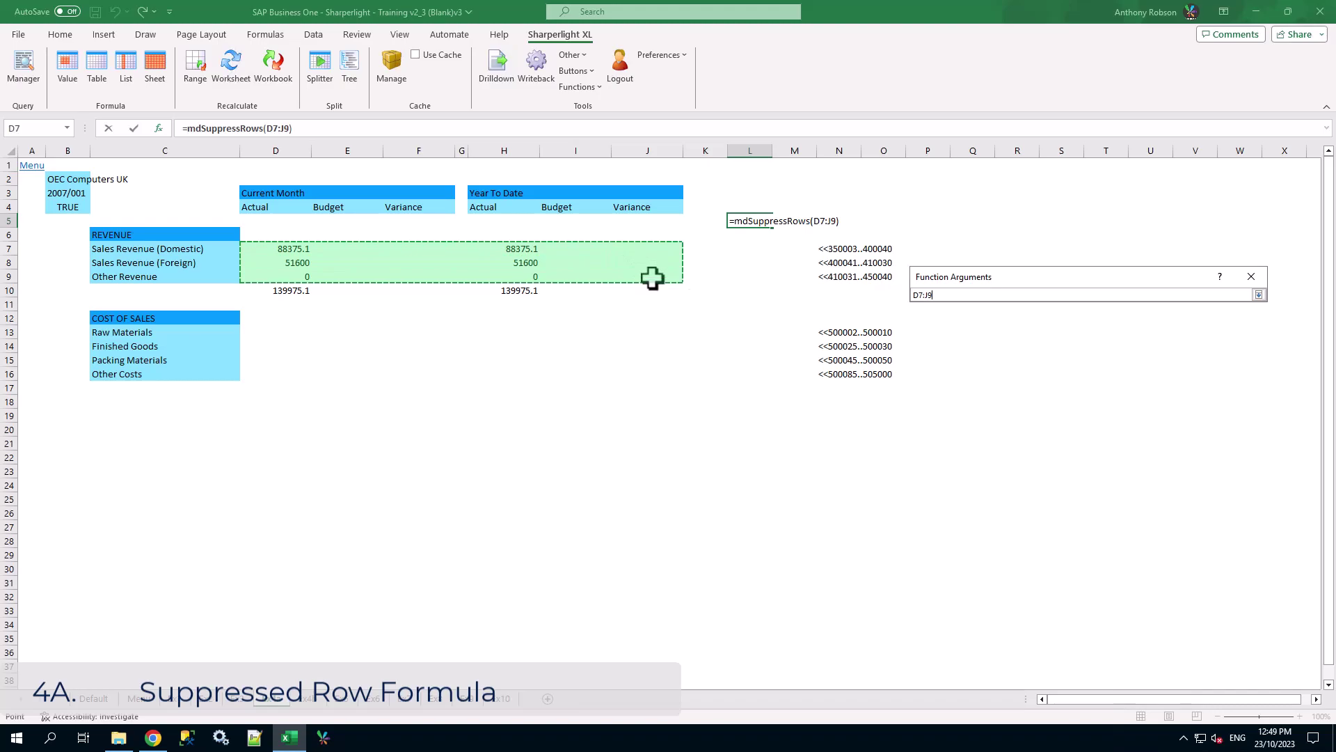
click(1259, 295)
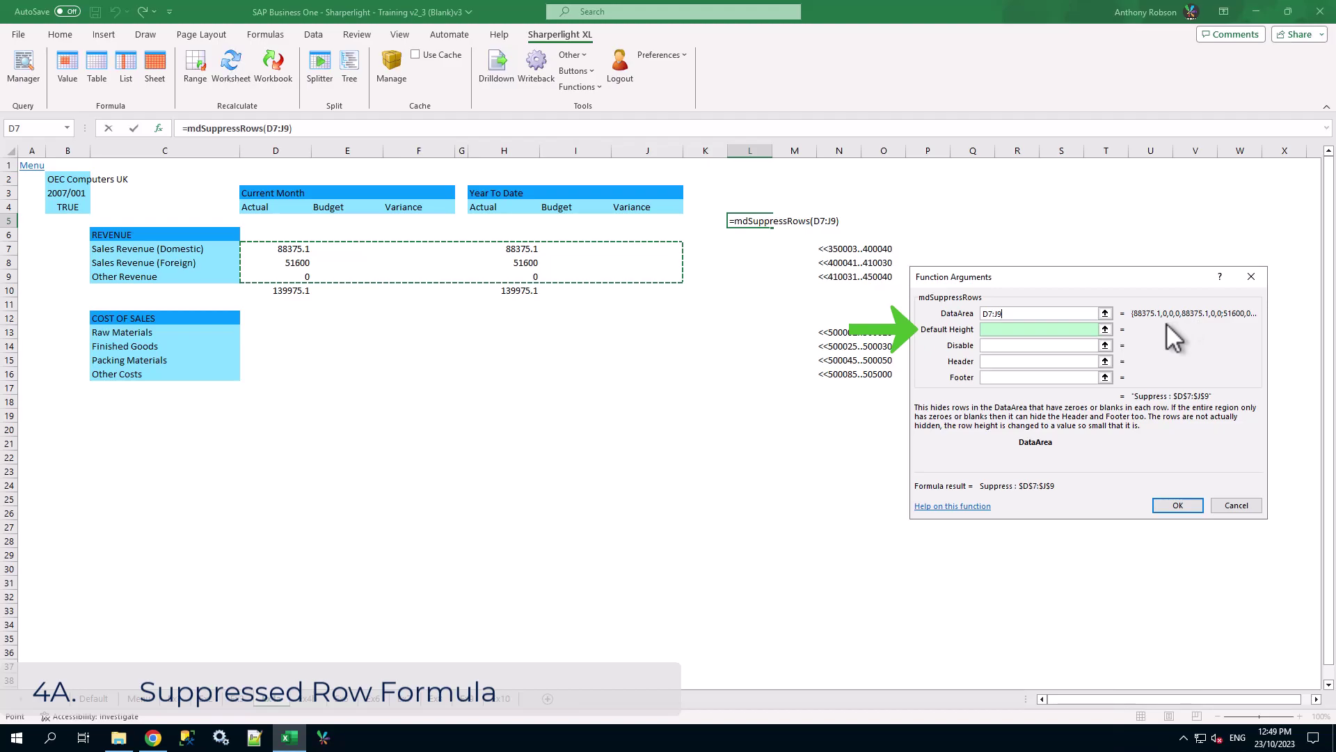
click(1105, 345)
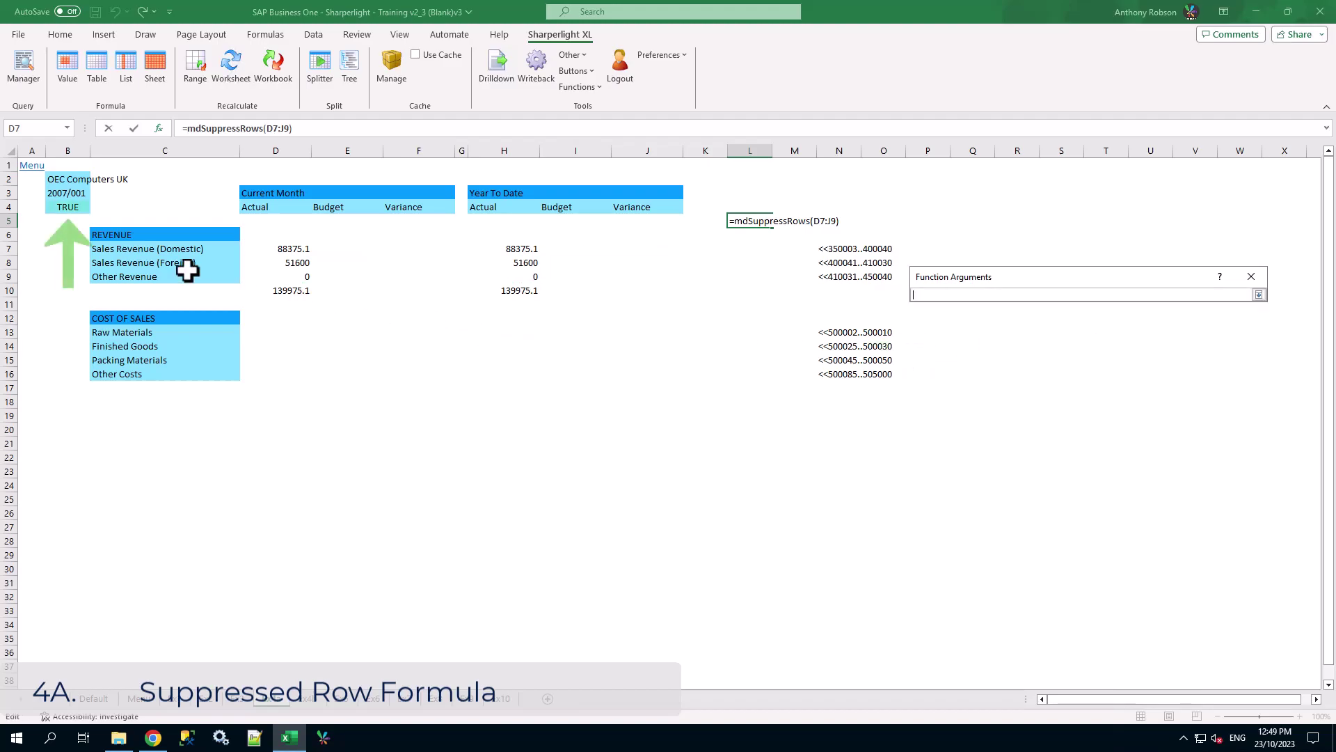
click(68, 207)
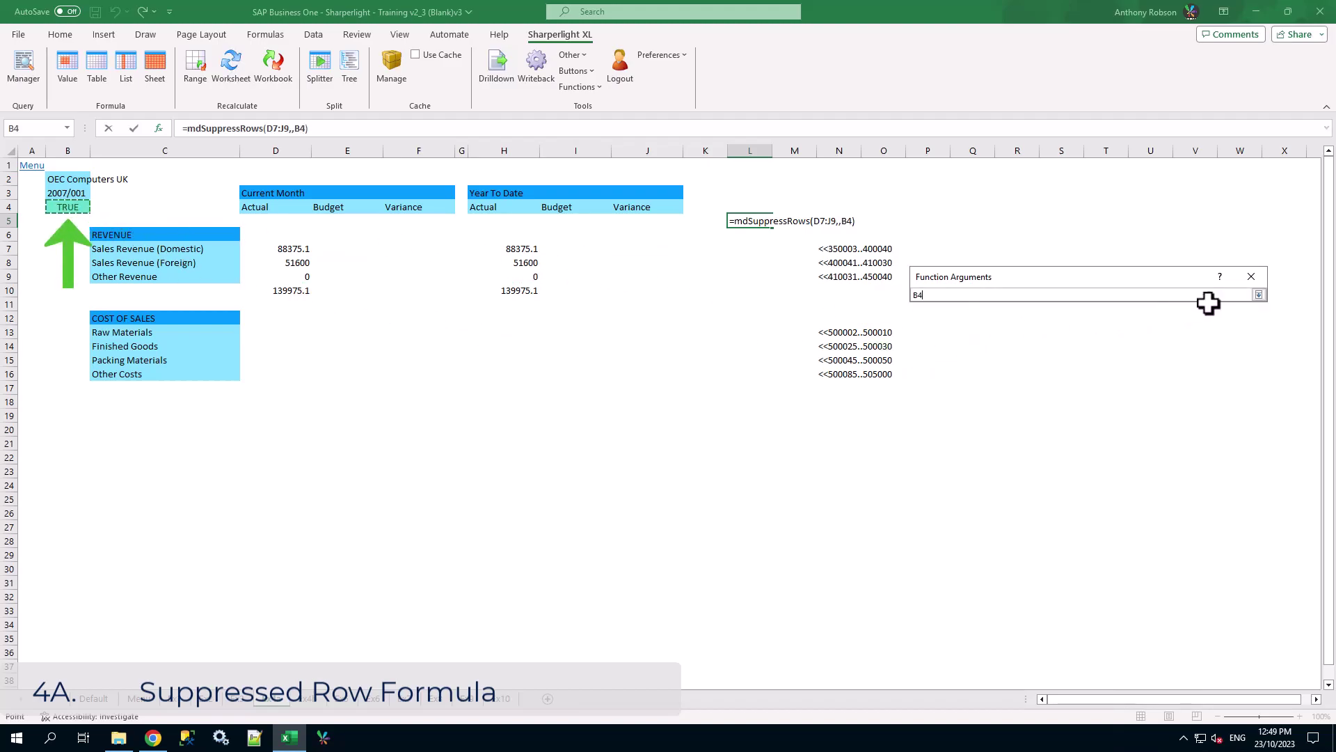
click(1259, 296)
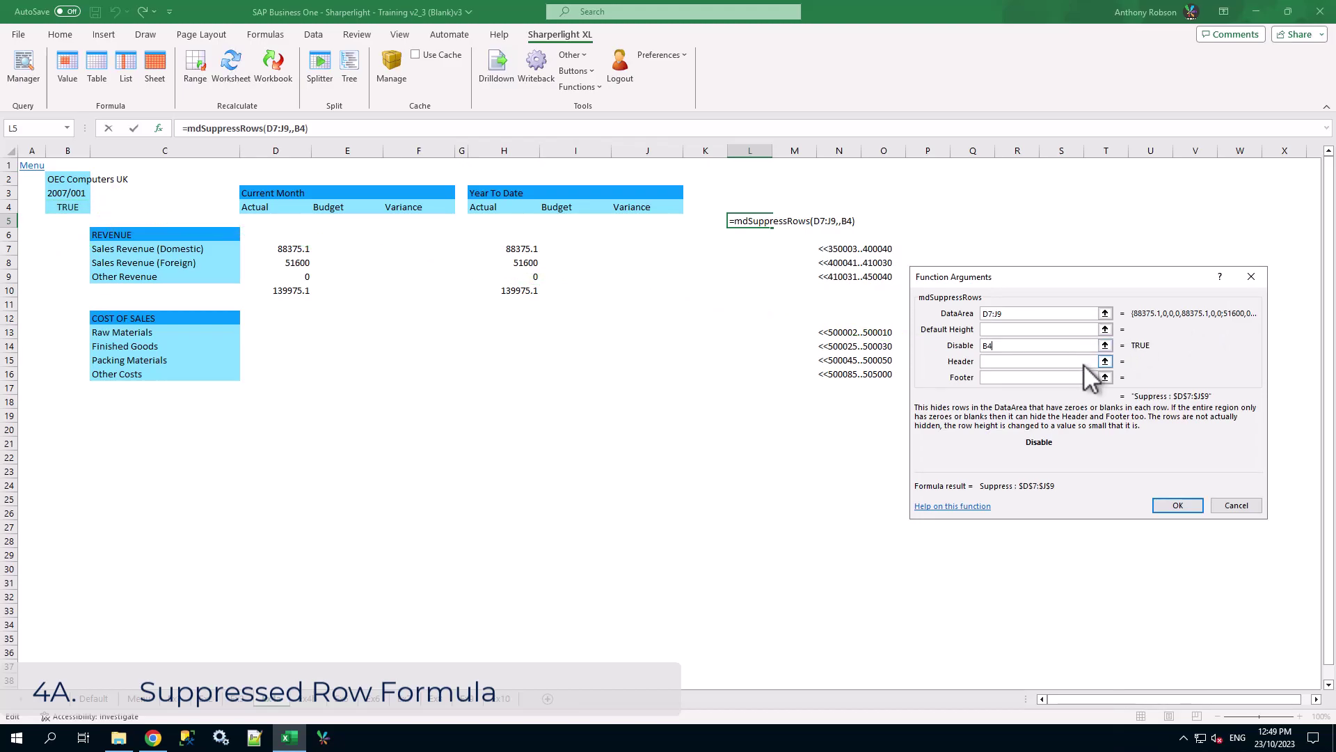
Set the function's Header to C6:J6 and Footer to C10:J10, completing the formula in L5
click(1105, 361)
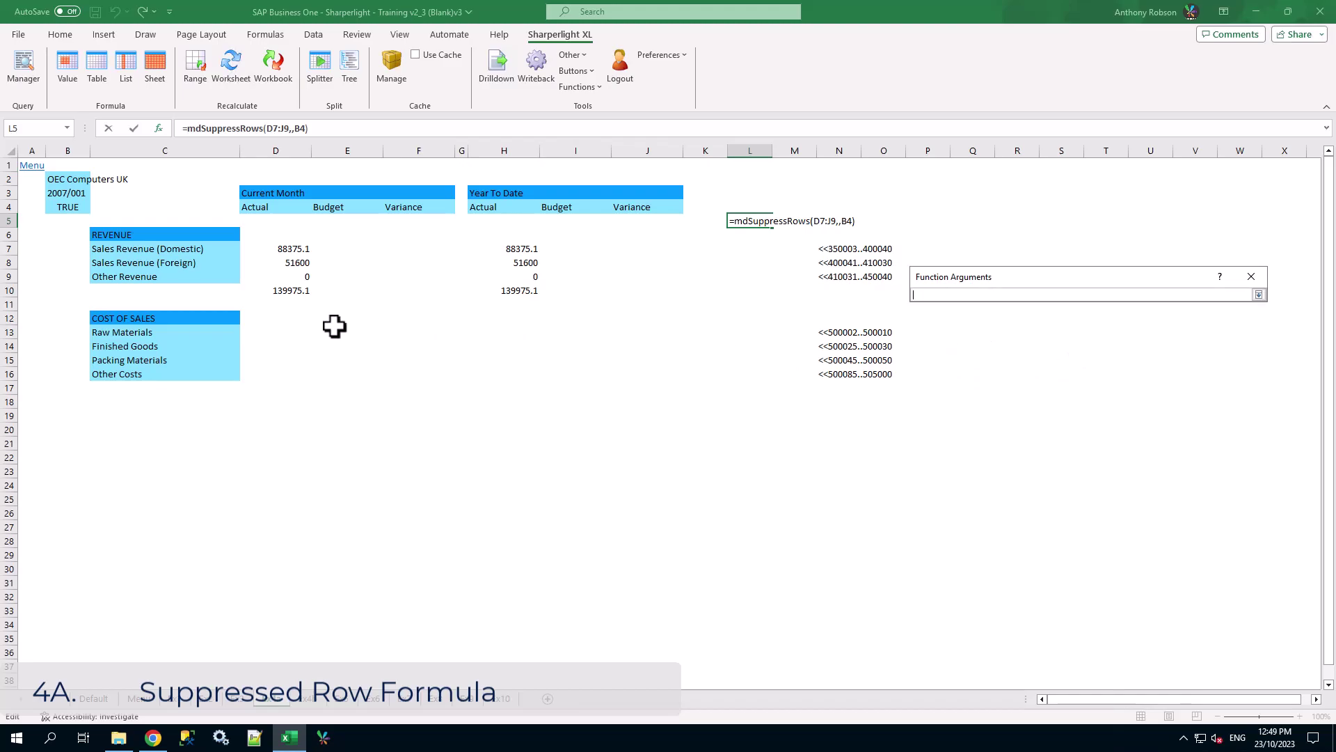
drag(111, 234, 664, 233)
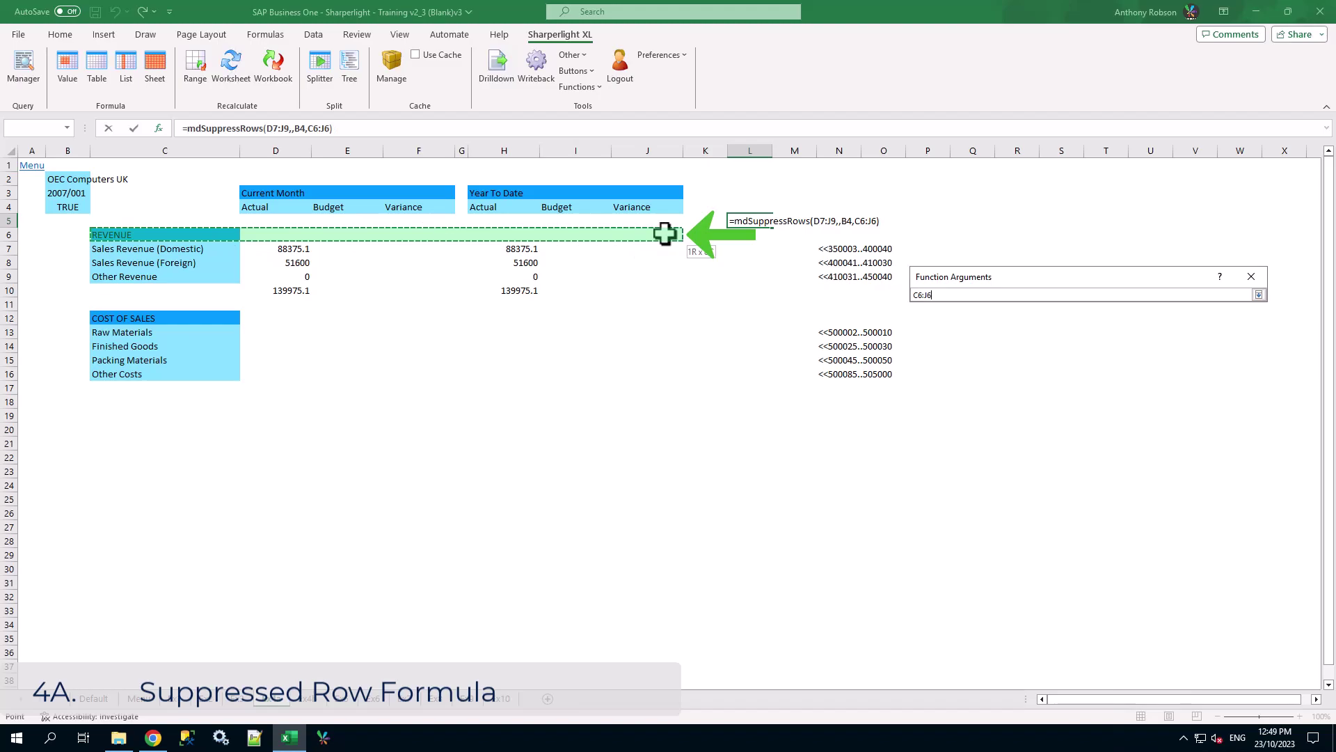
click(1259, 295)
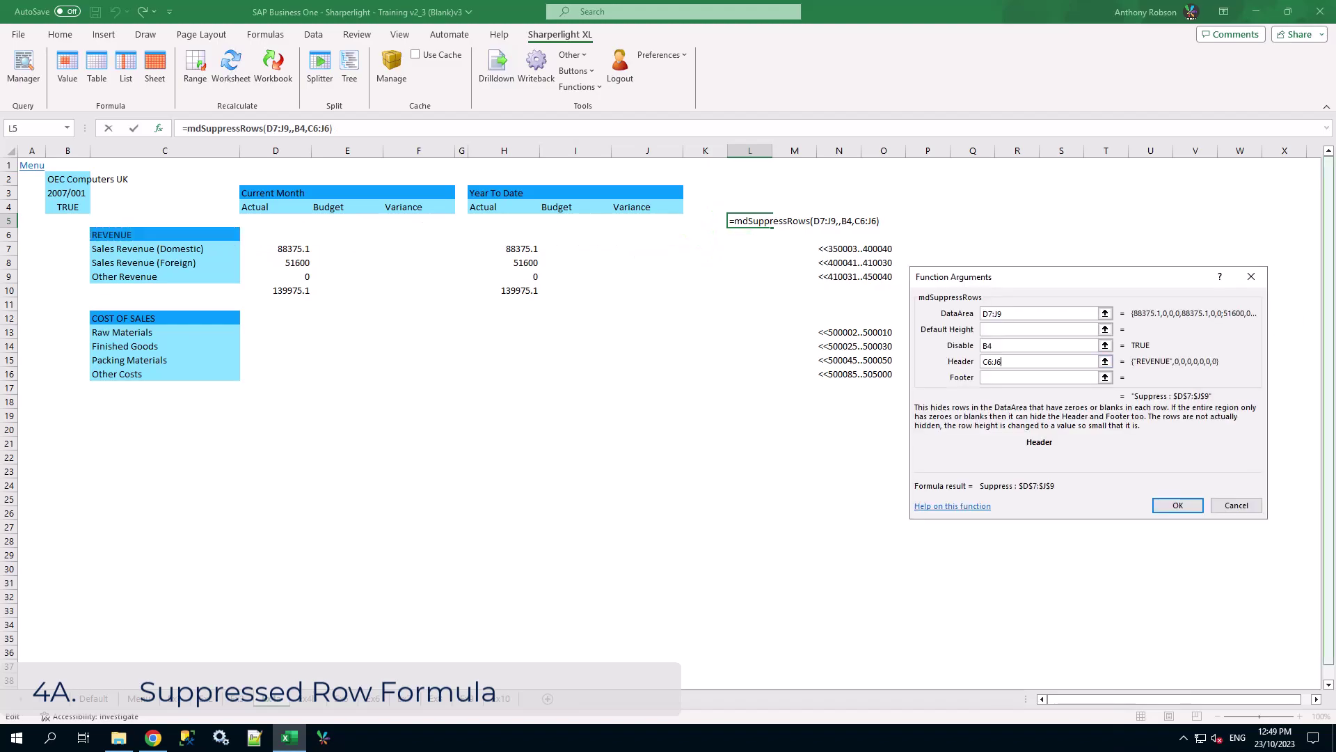
click(1105, 377)
drag(167, 290, 663, 296)
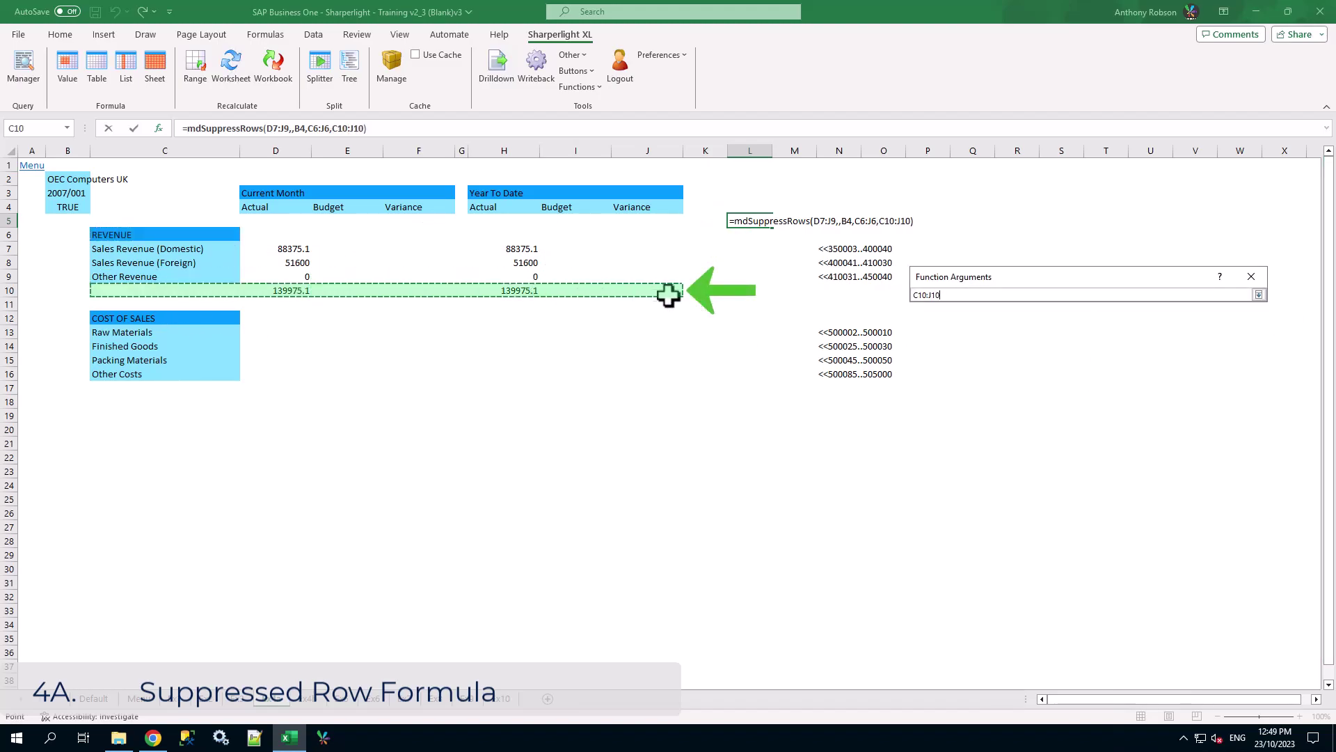
click(1259, 294)
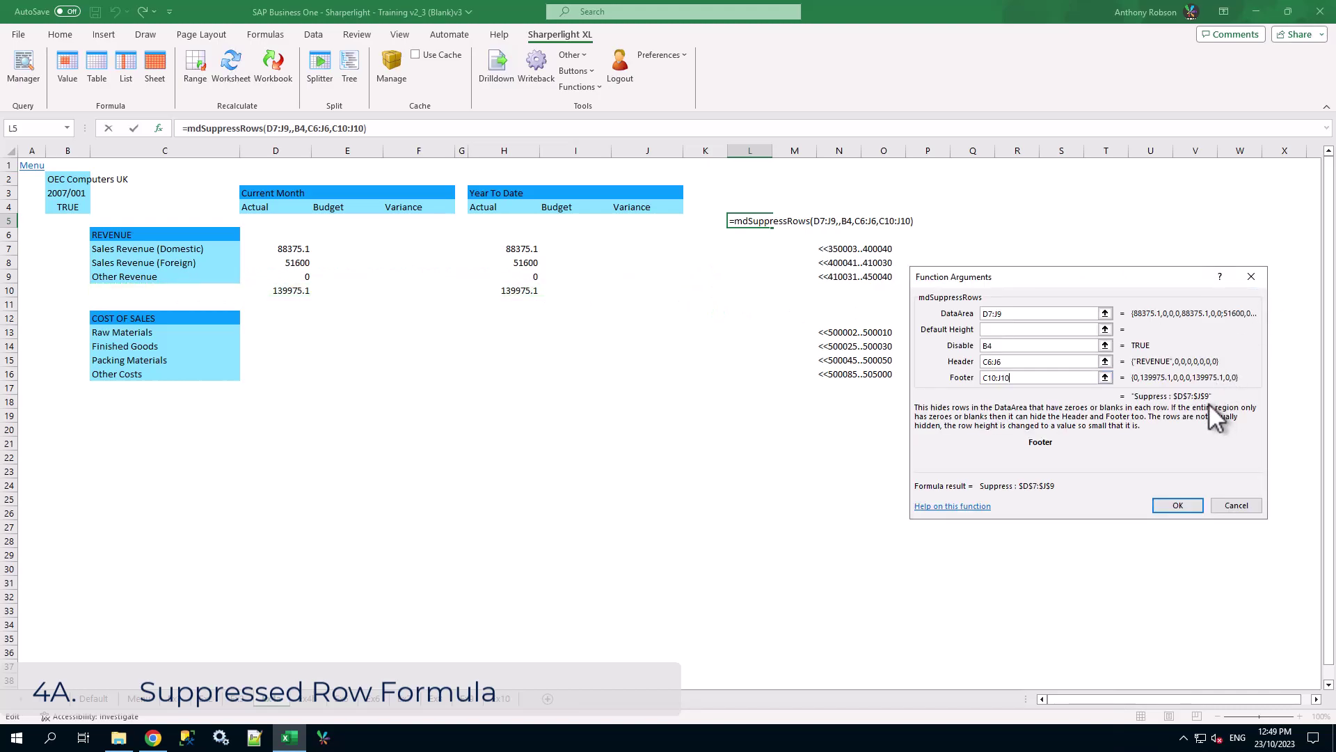
click(1171, 506)
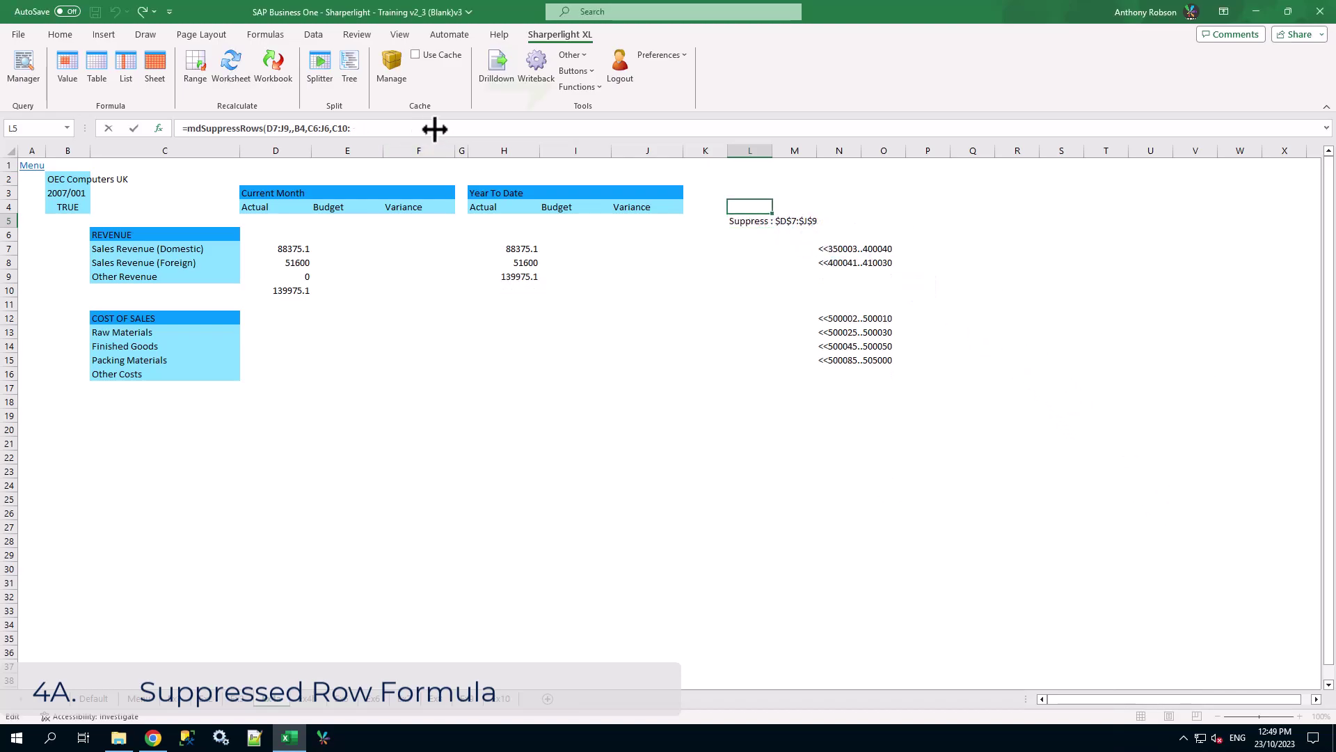
click(585, 88)
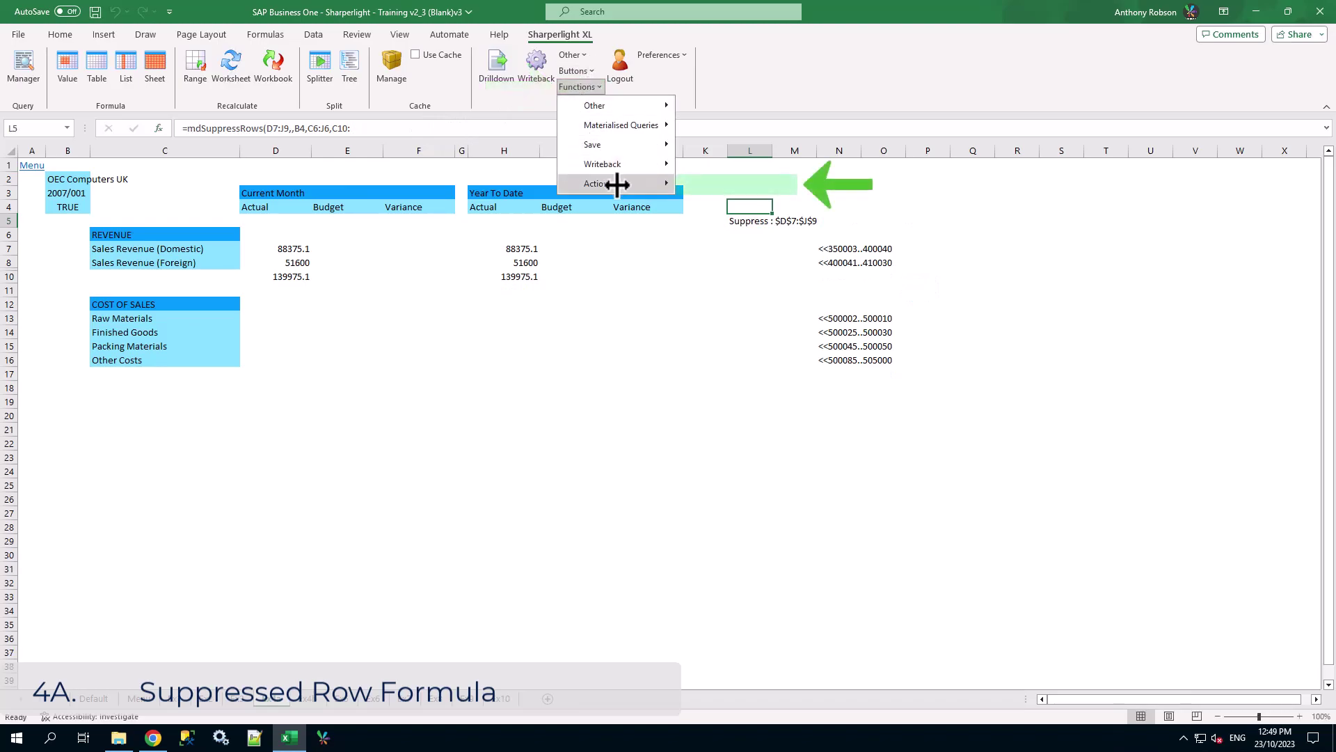
mouse_move(611, 184)
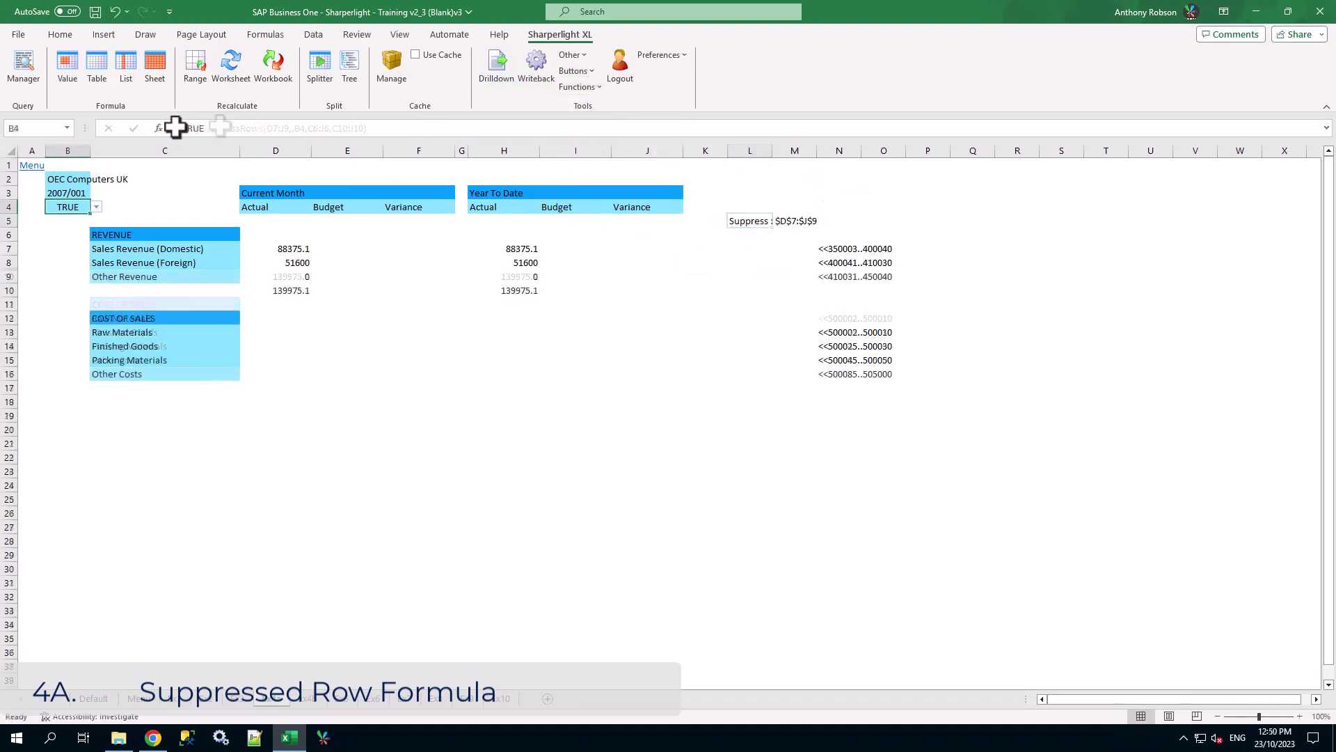
Change the row suppression switch in cell B4 to FALSE and recalculate the worksheet
drag(205, 128, 134, 127)
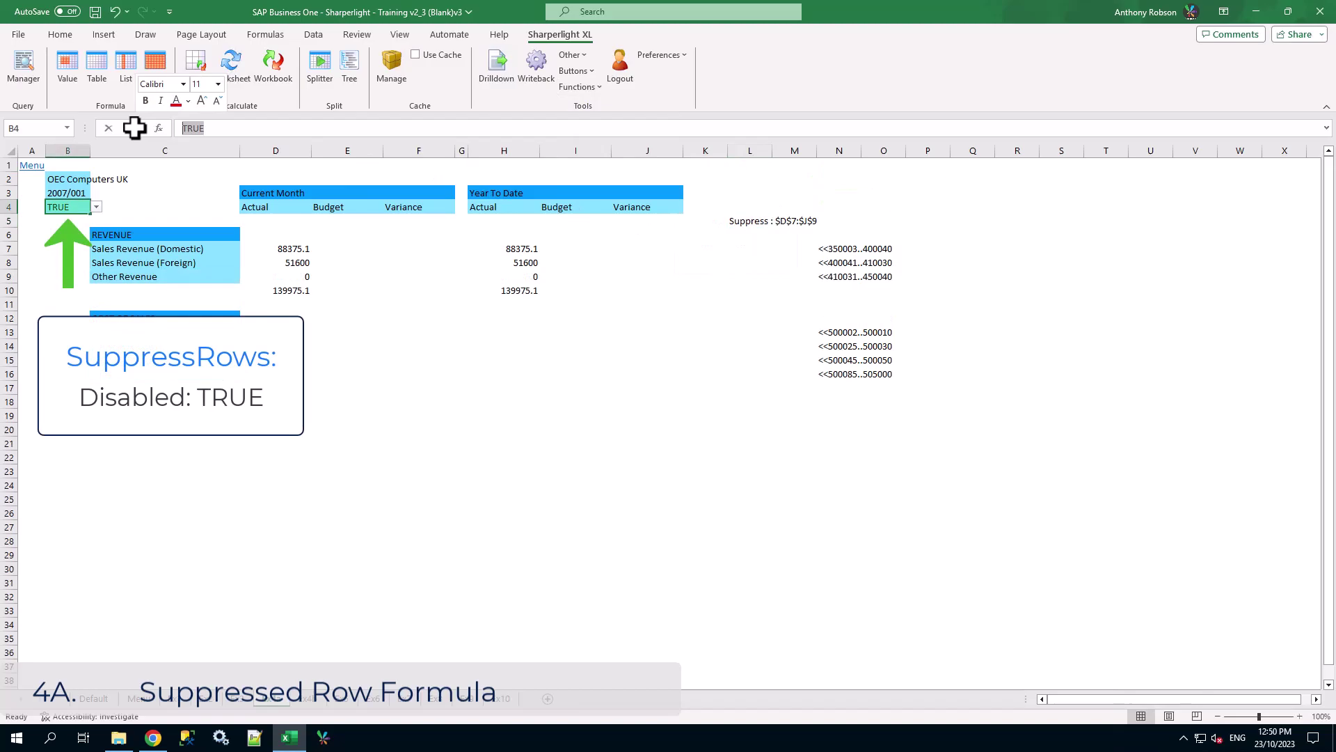
text(FALSE)
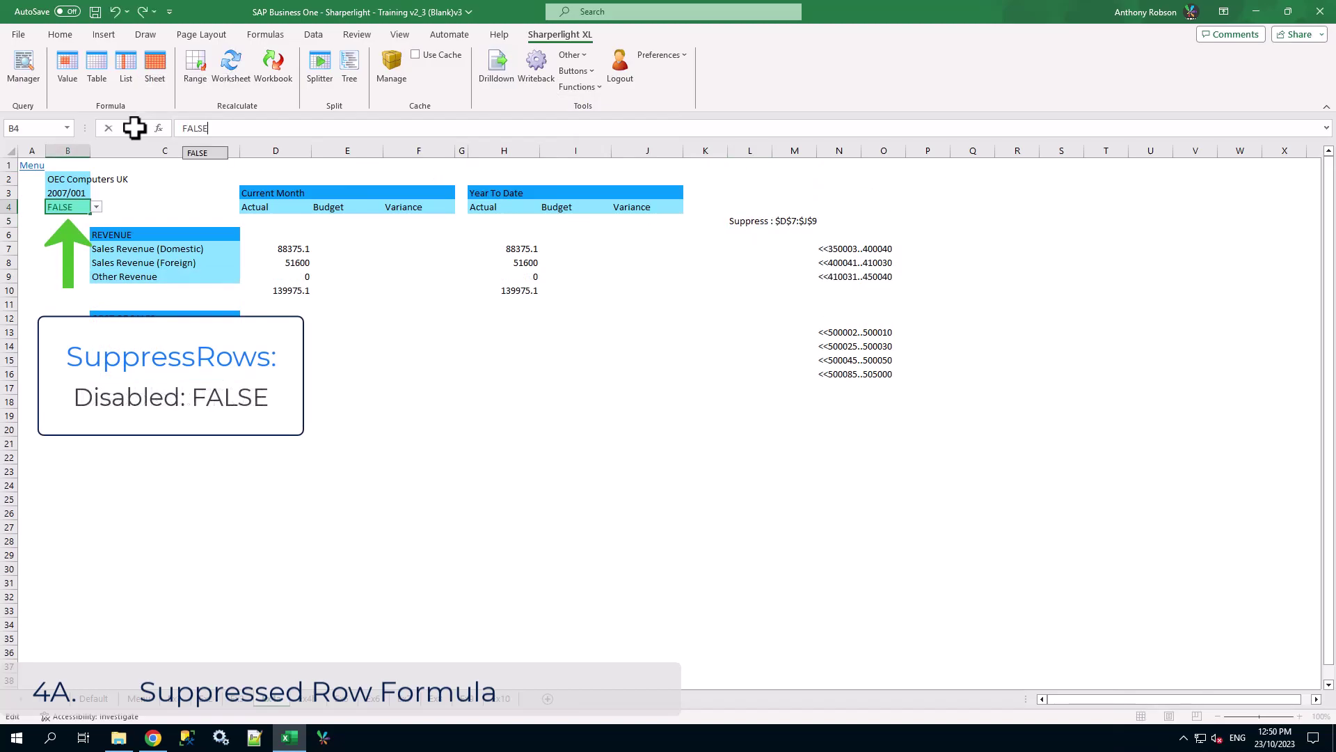
key(Return)
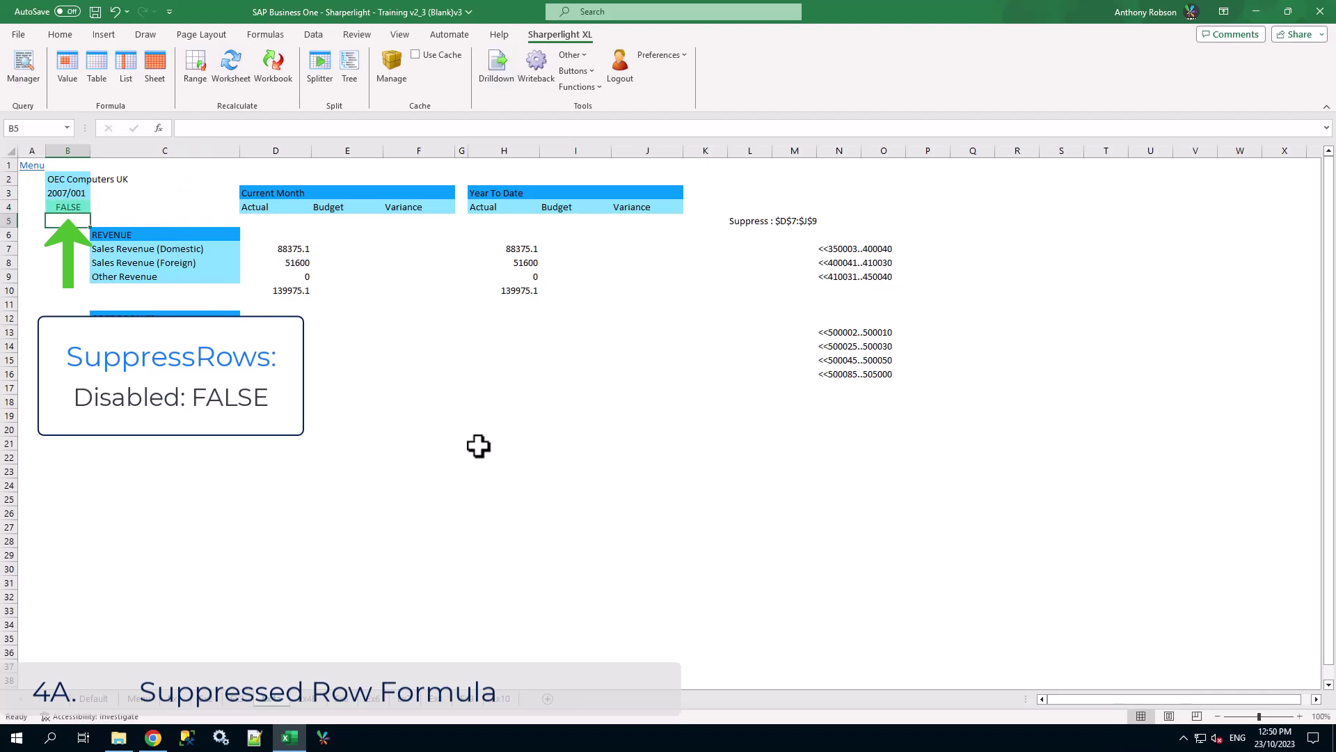
click(479, 454)
click(231, 62)
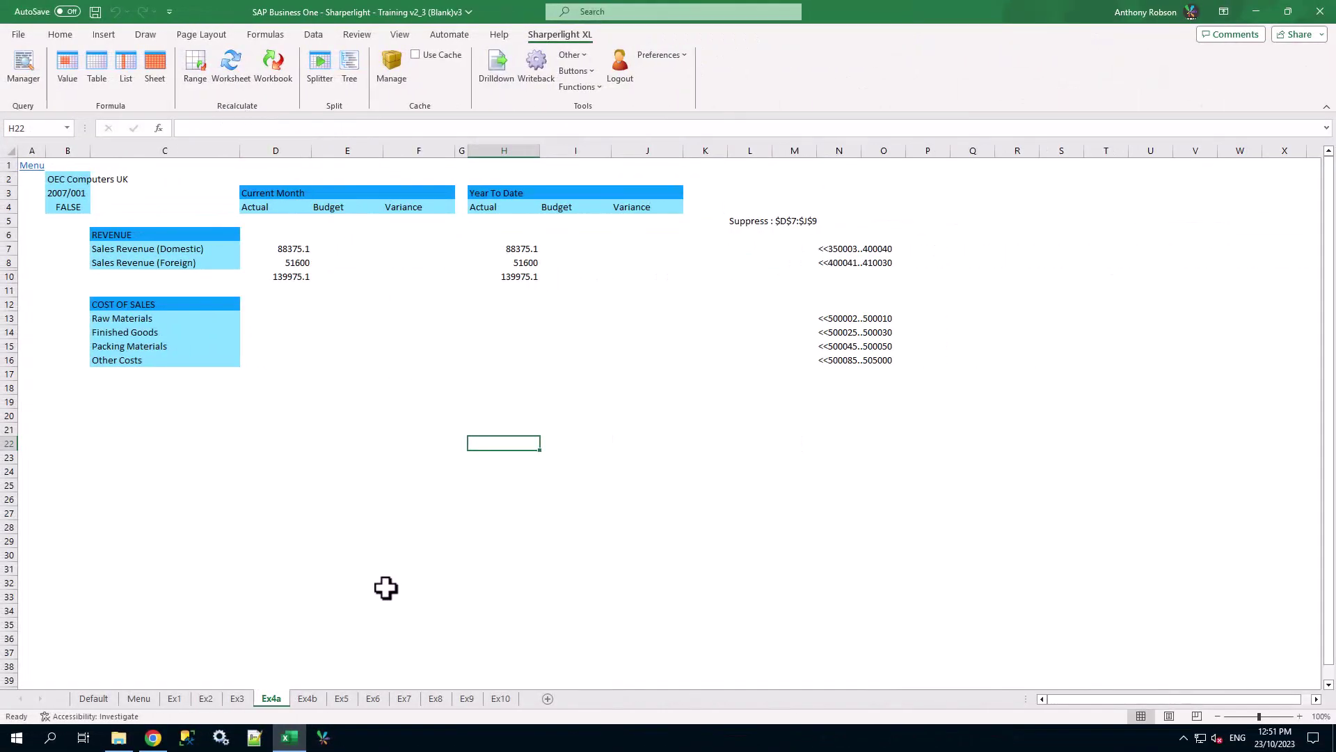
On the Ex4b sheet, convert the revenue formulas in D7:H10 to delayed formulas and recalculate the worksheet
click(308, 698)
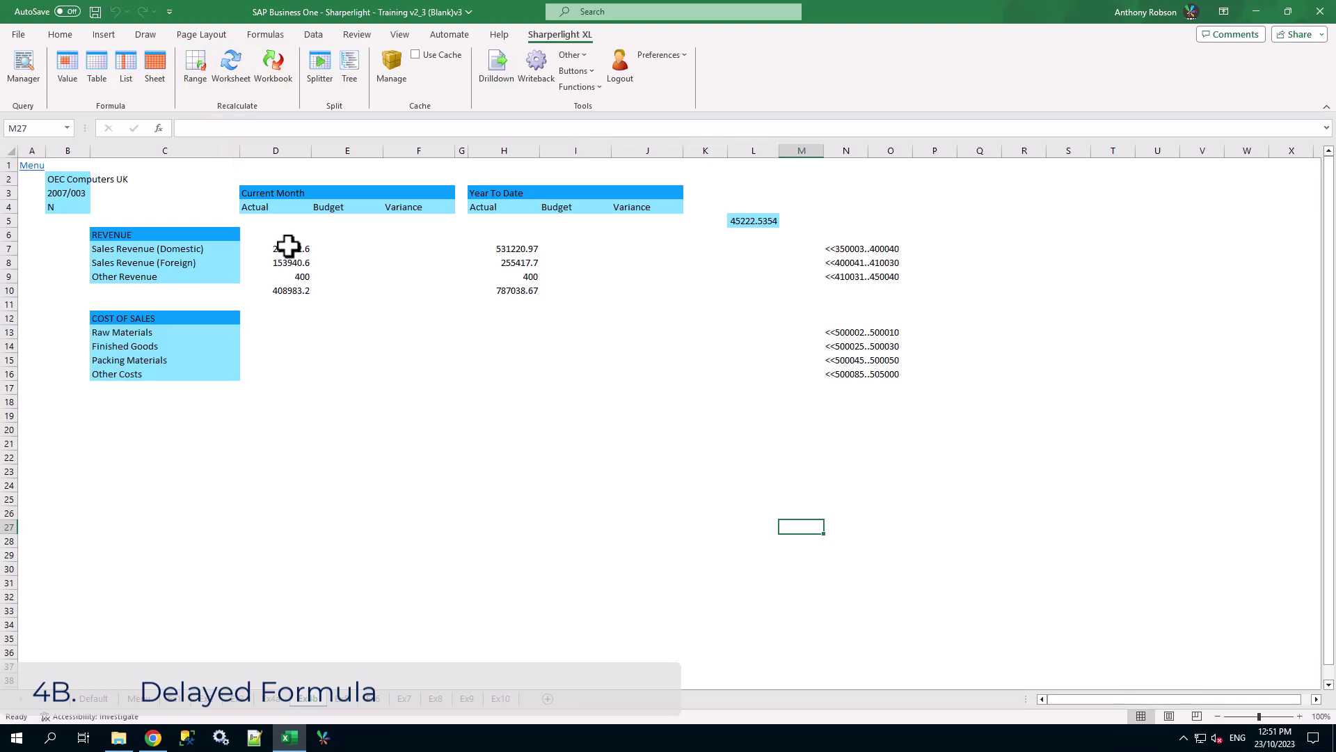
drag(288, 245, 517, 295)
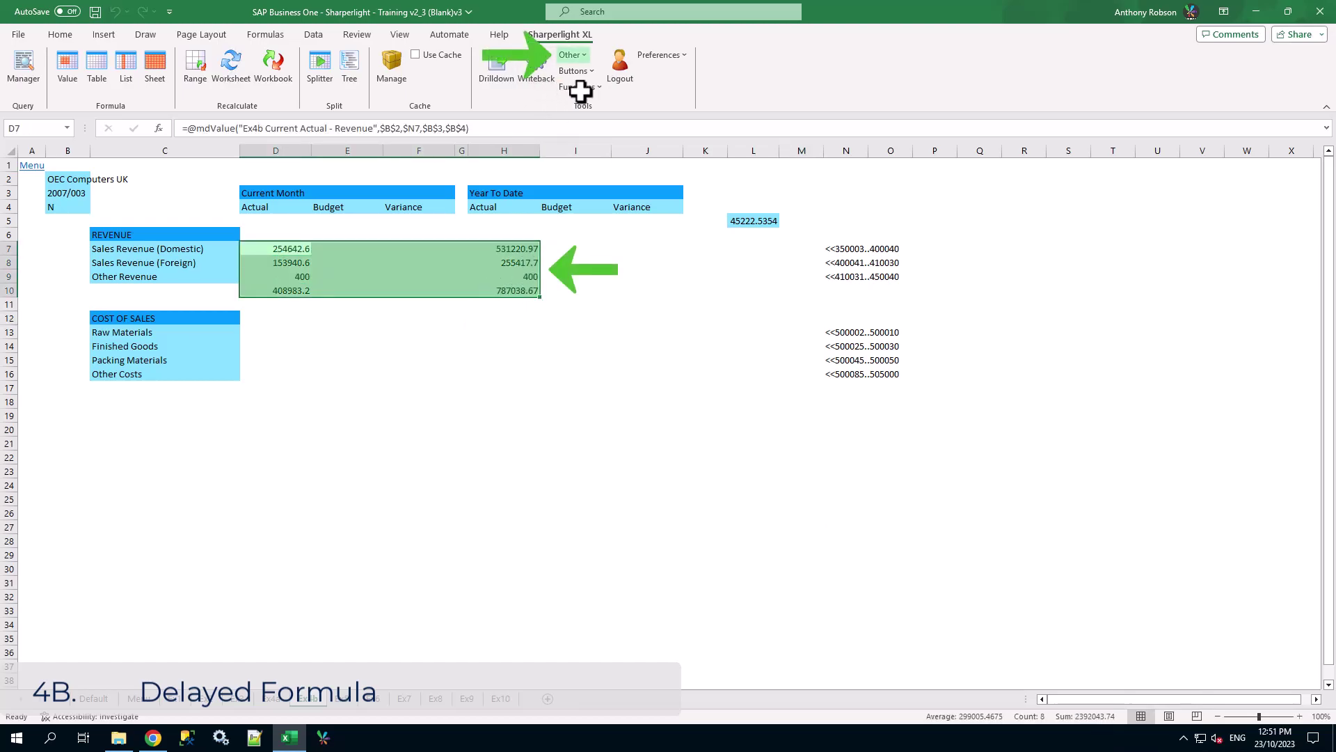
click(582, 55)
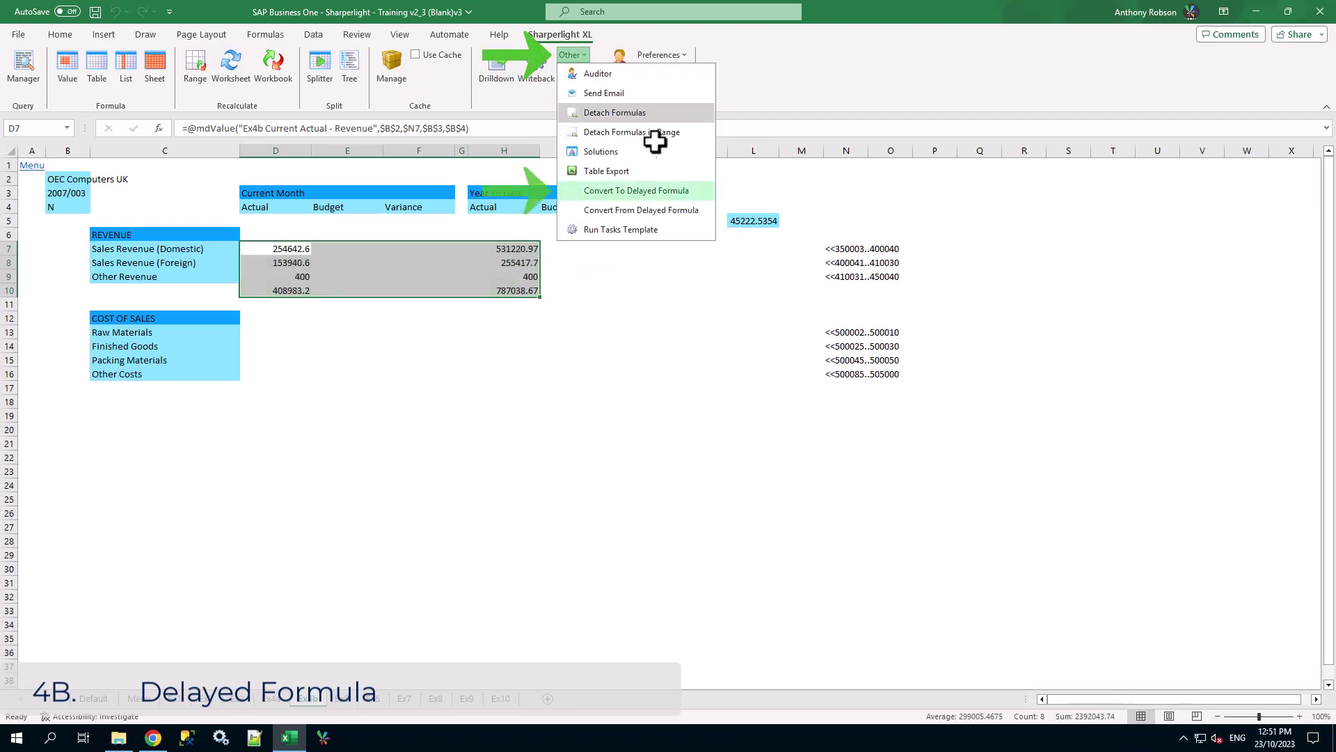
click(678, 190)
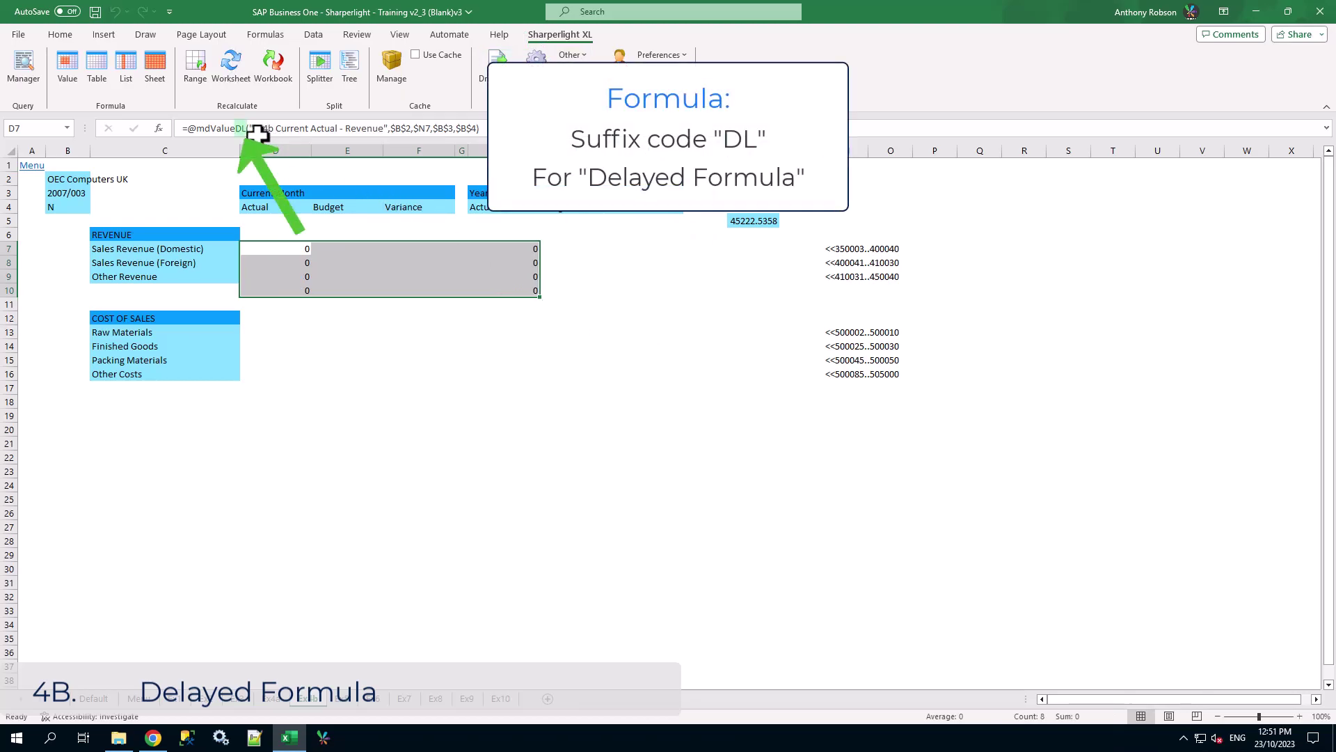
click(616, 323)
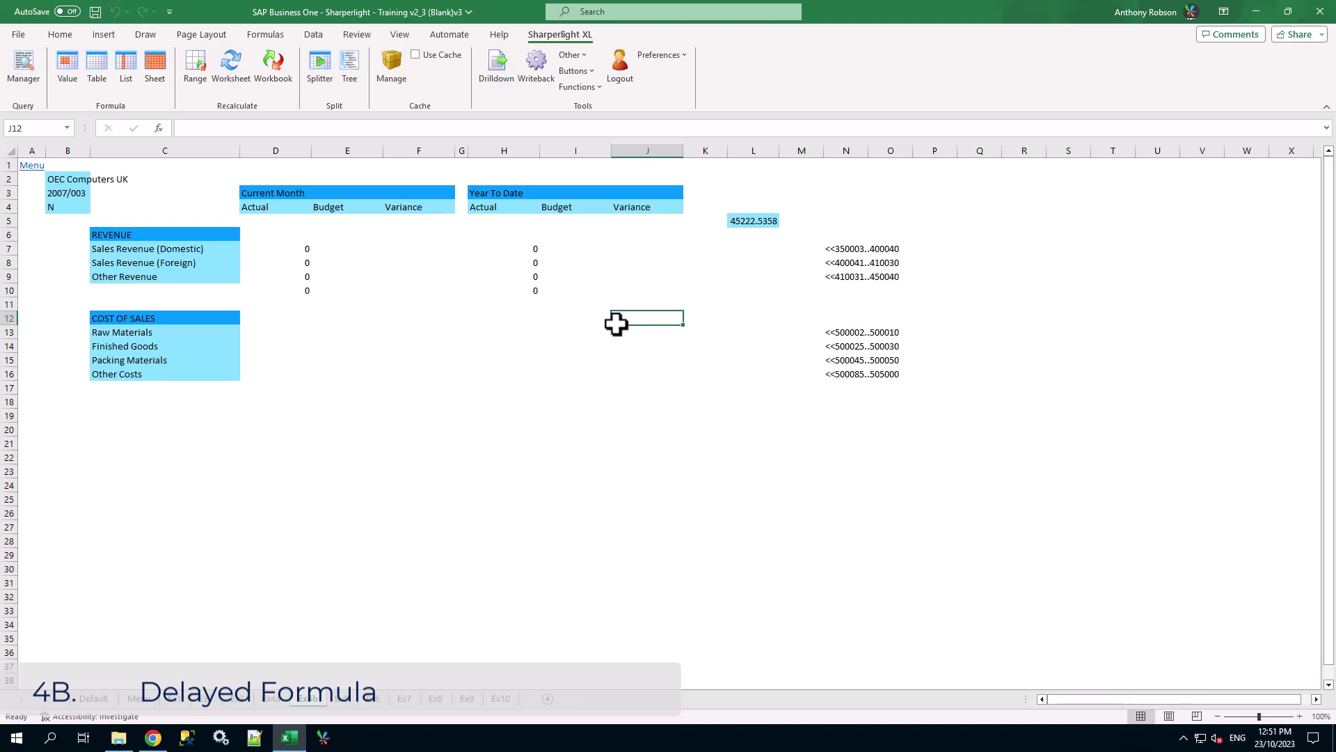
click(226, 61)
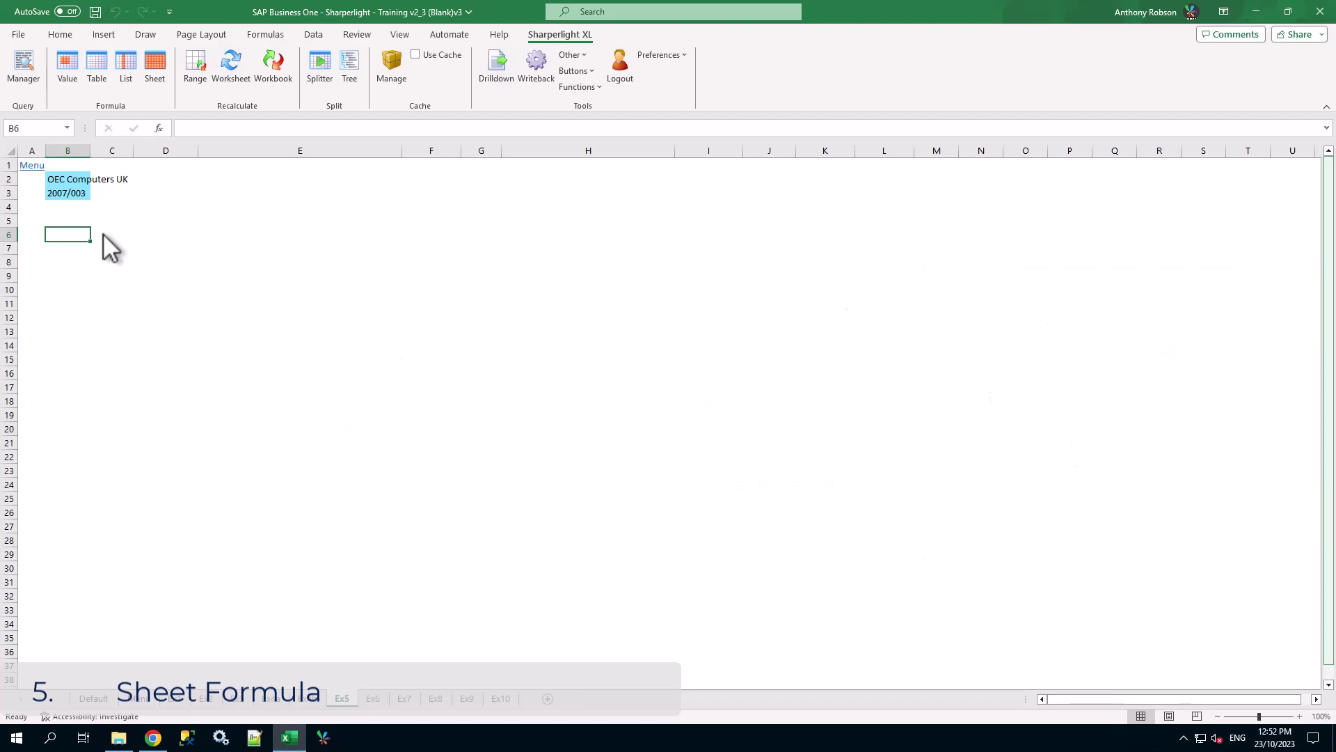
Start a Sheet formula query in cell C6 of the Ex5 sheet with SAP Business One as its product
click(106, 234)
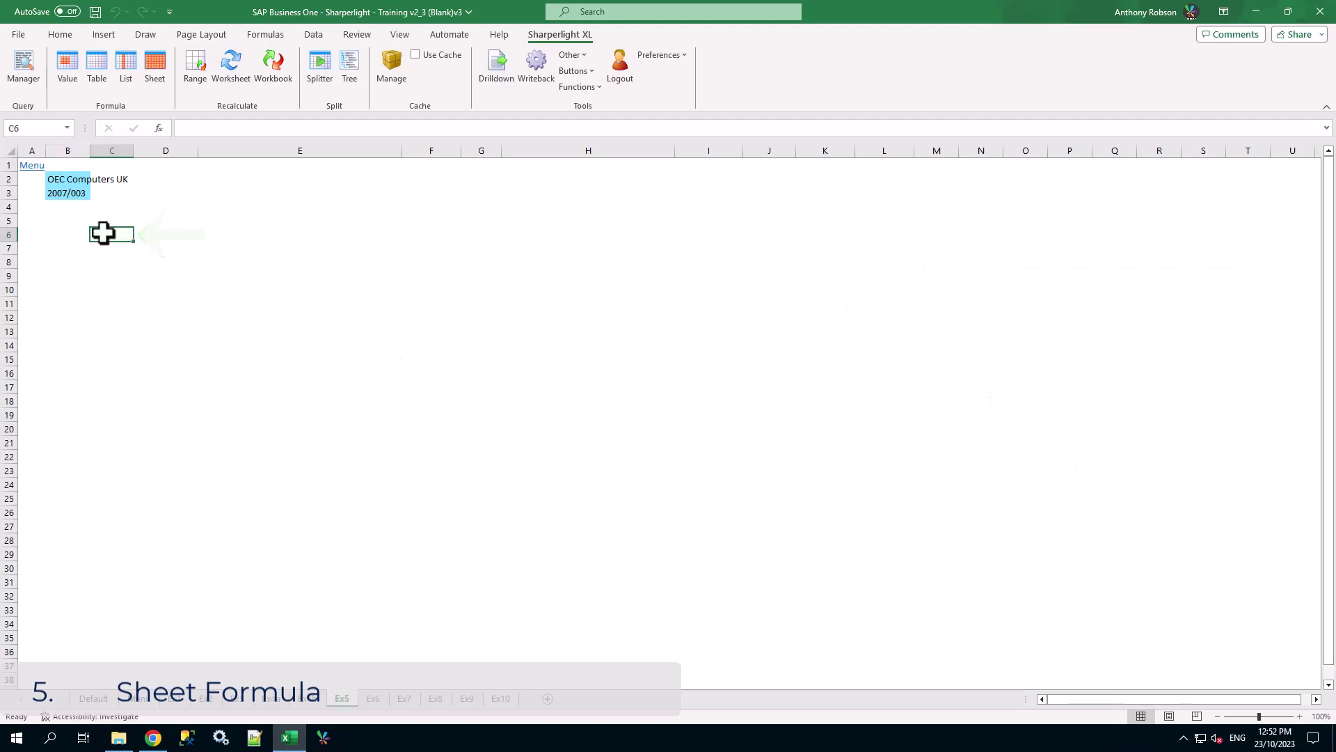
click(159, 65)
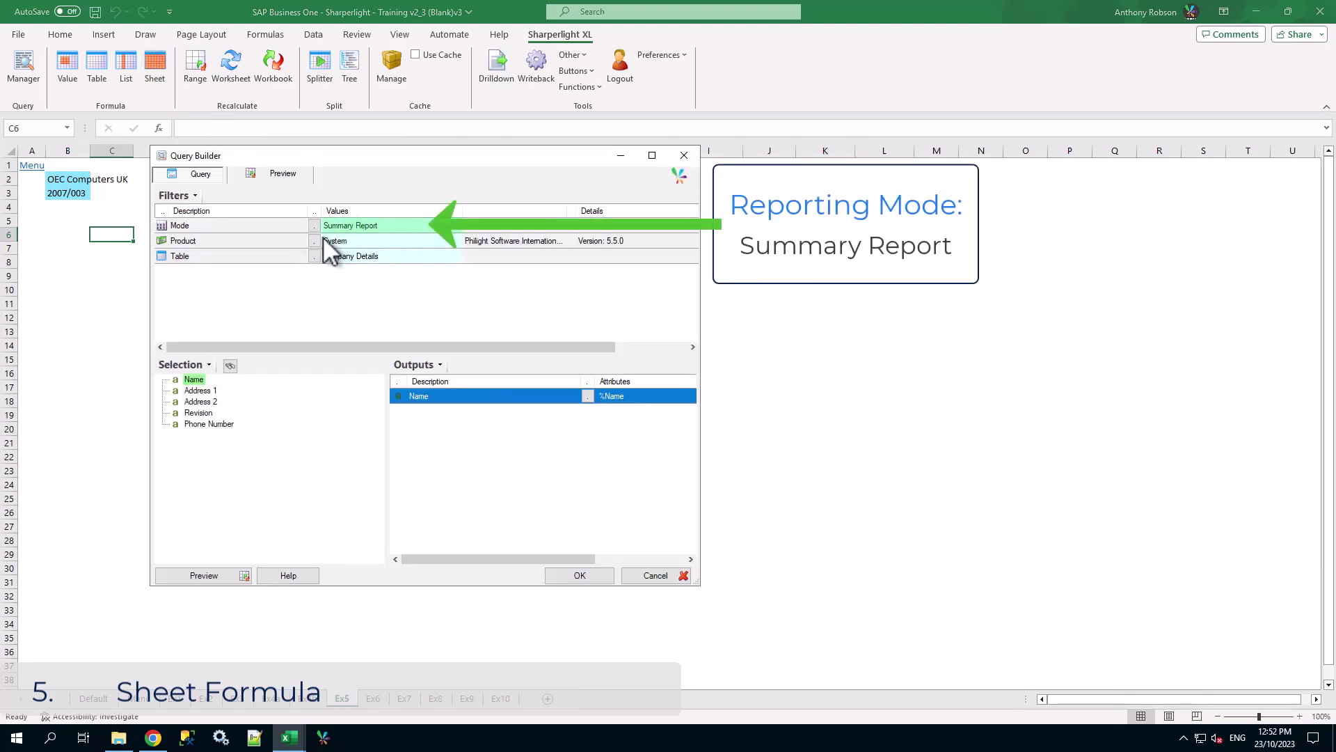
click(314, 241)
double_click(310, 328)
Link the query's Company filter to the company cell with =$B$2
click(386, 255)
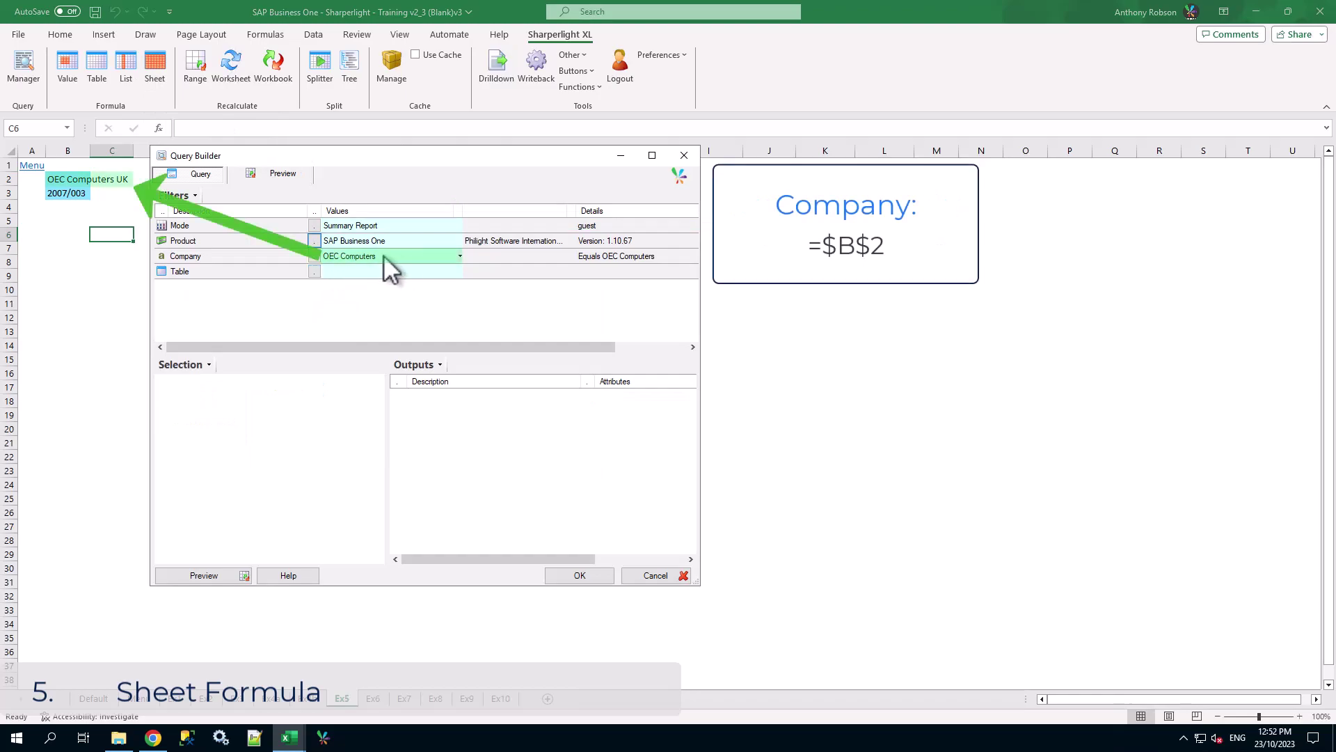
click(89, 194)
click(75, 180)
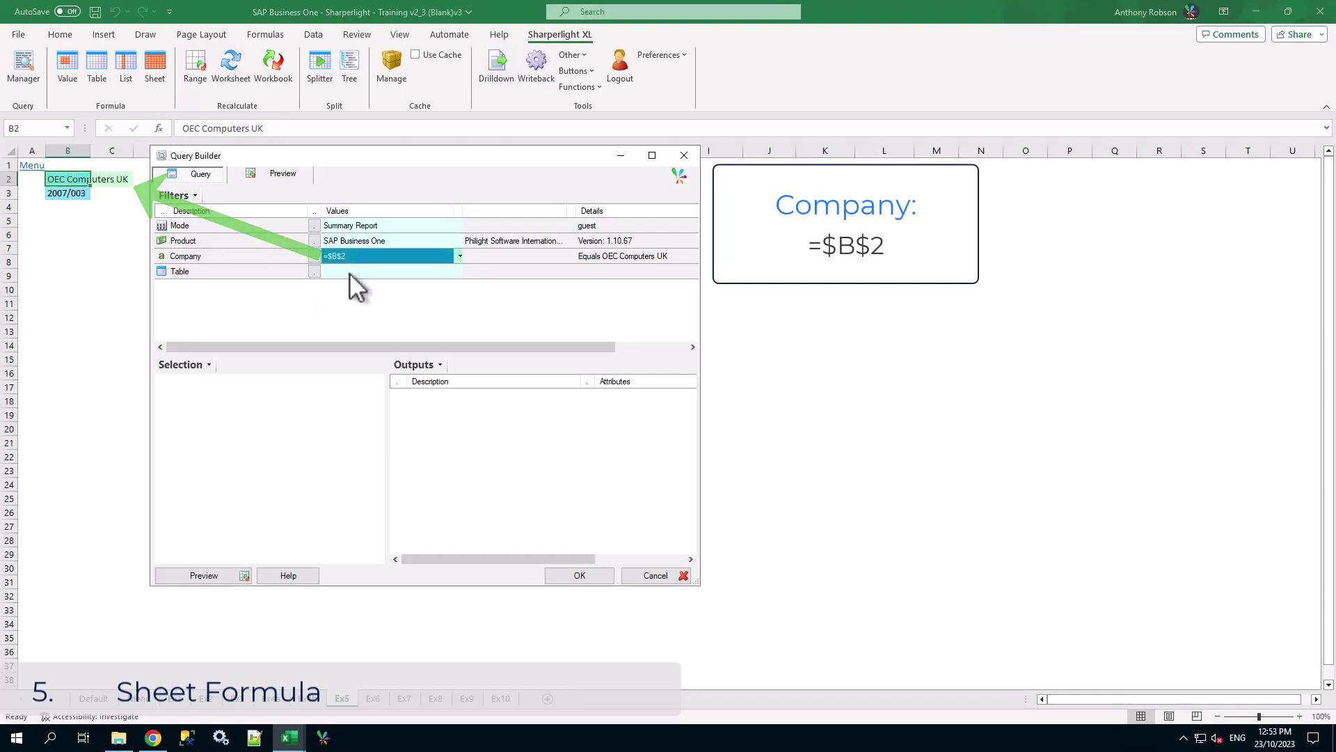
Set the query's table to G/L Transactions and filter G/L Account Code from 130000 to 140040
click(314, 272)
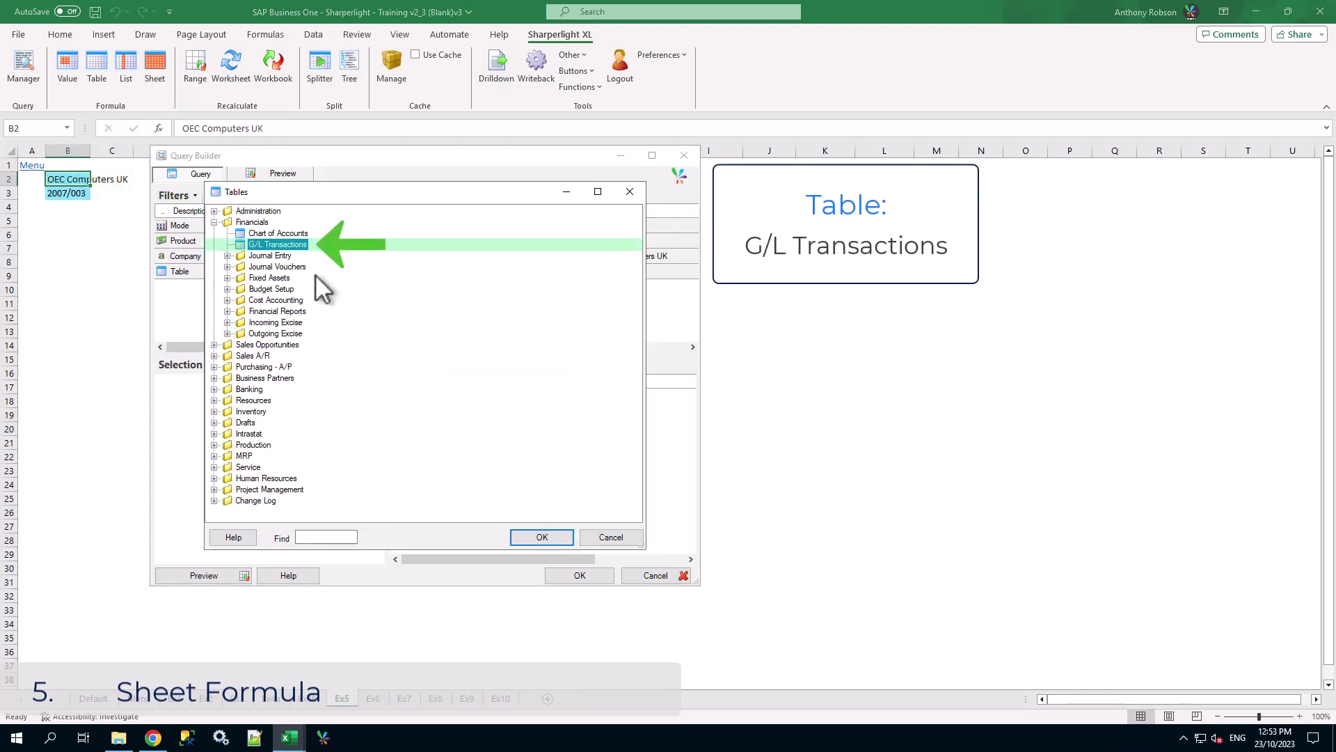
double_click(281, 245)
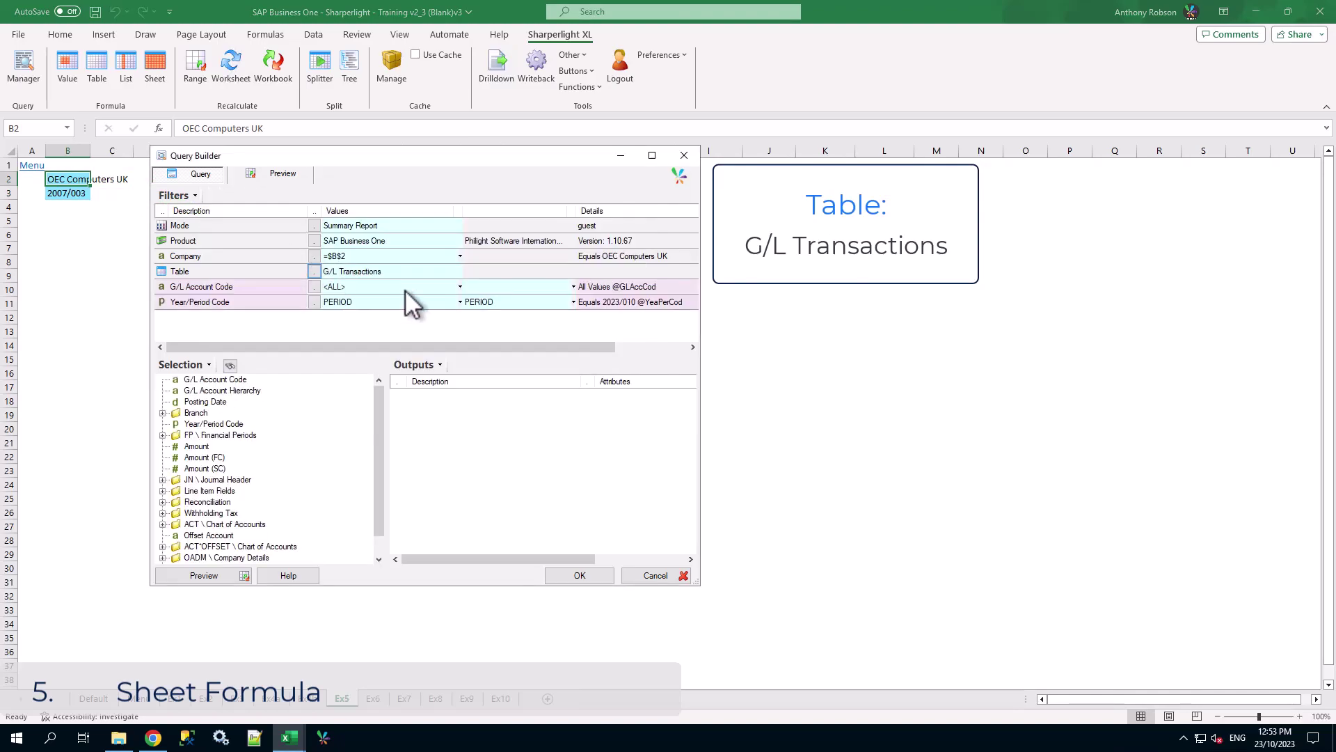
click(404, 286)
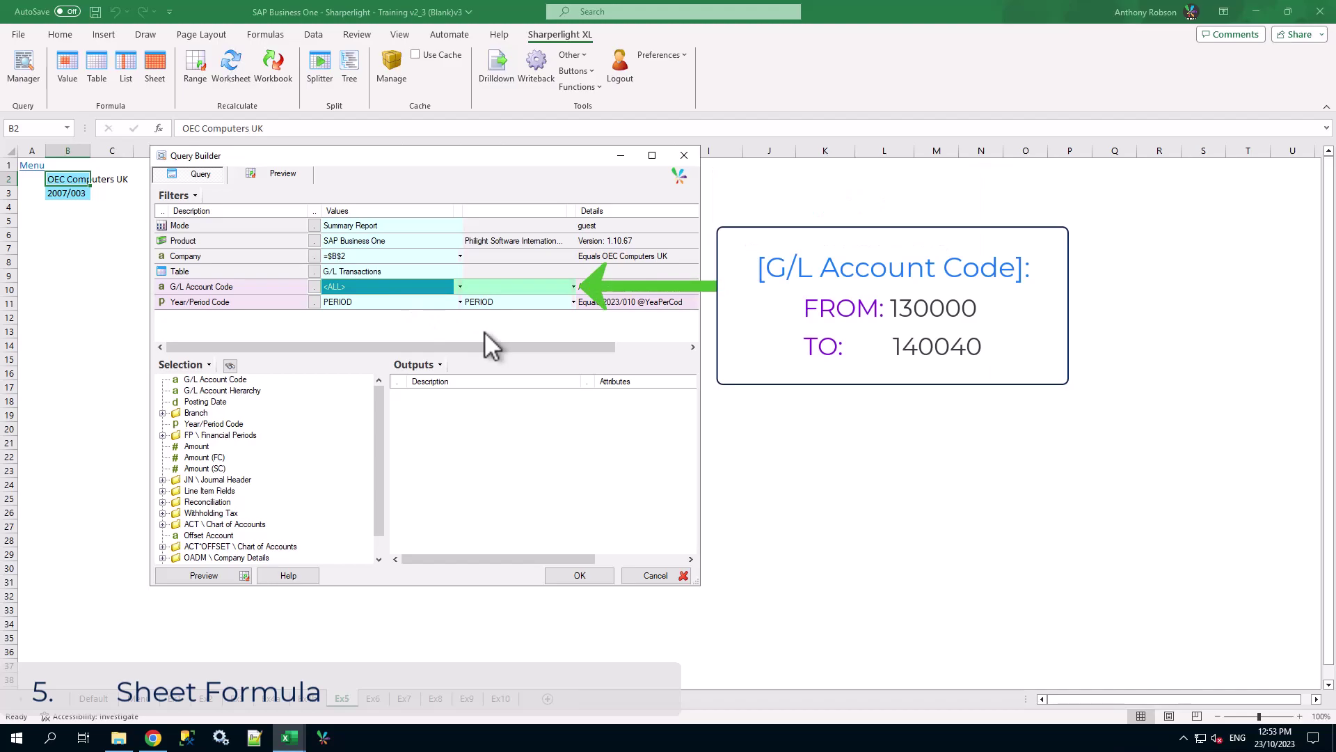
text(130000)
click(507, 286)
text(140040)
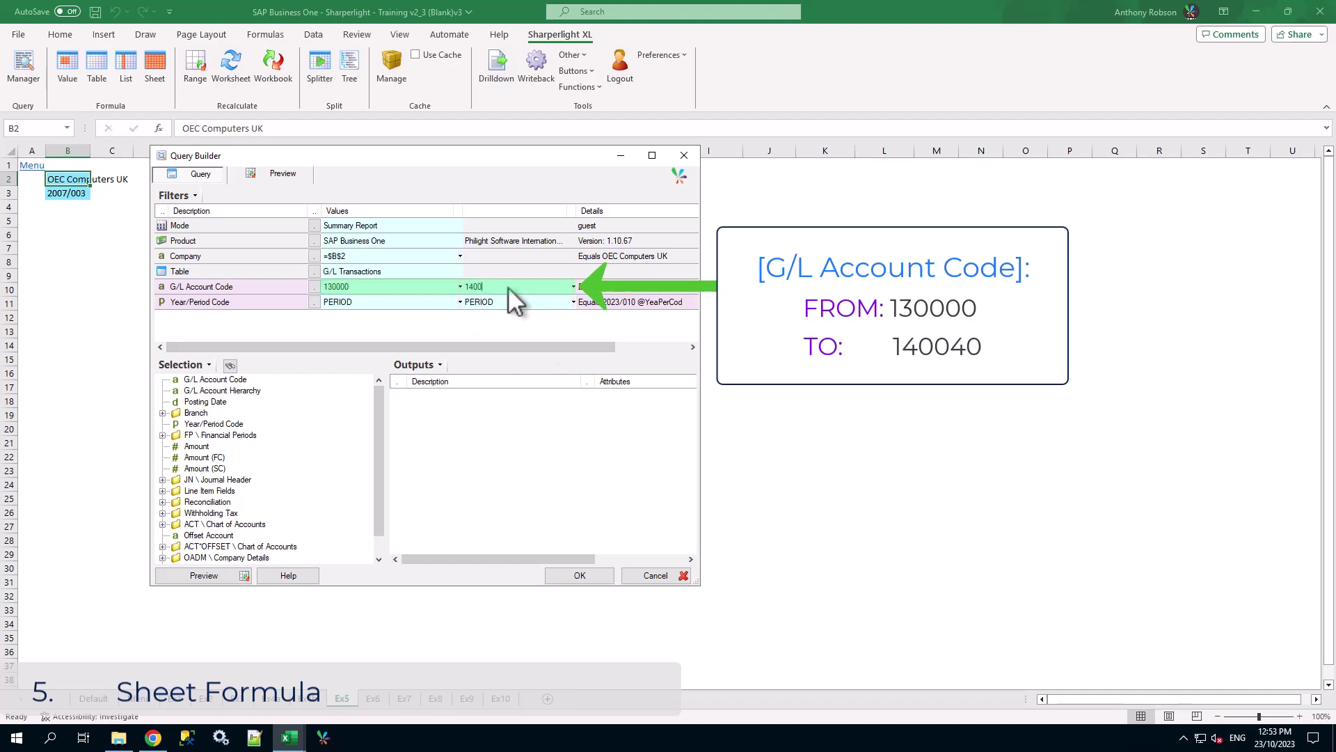
key(Return)
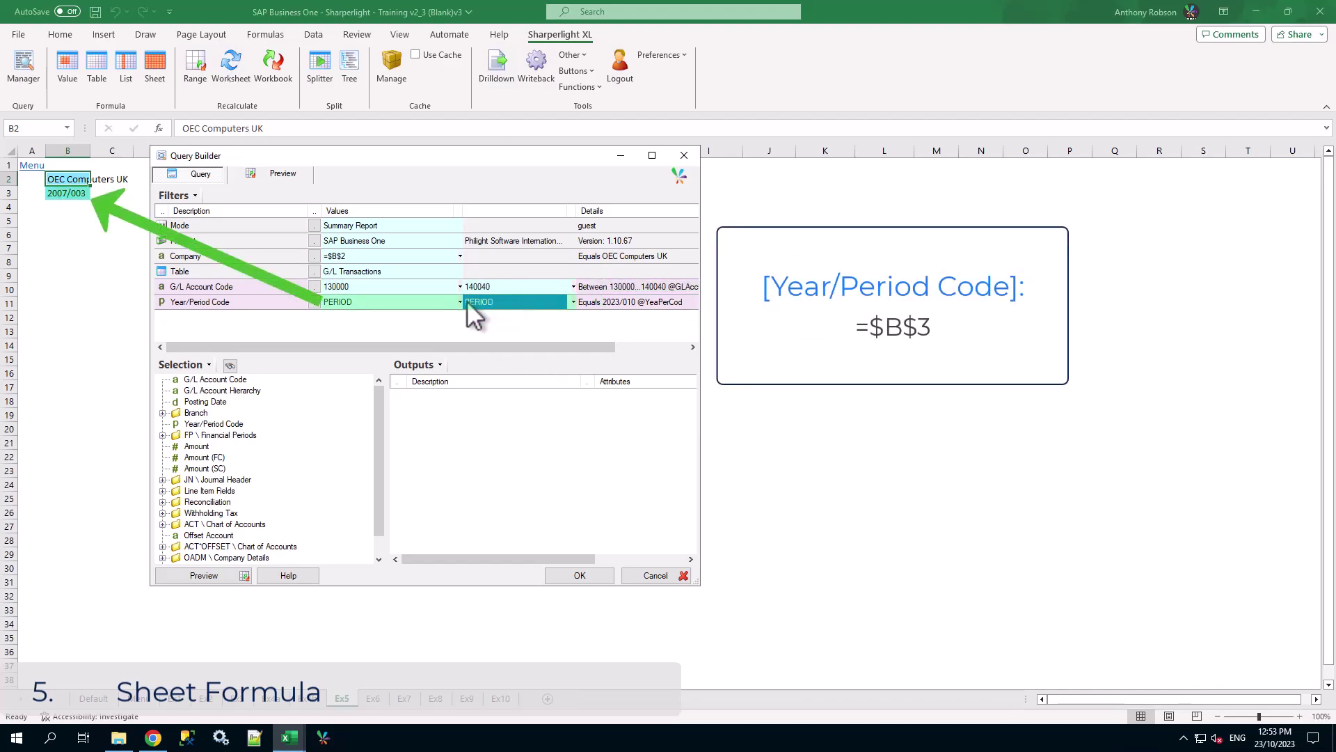
Link the query's Year/Period Code filter to the period cell with =$B$3
click(441, 299)
key(Delete)
click(67, 193)
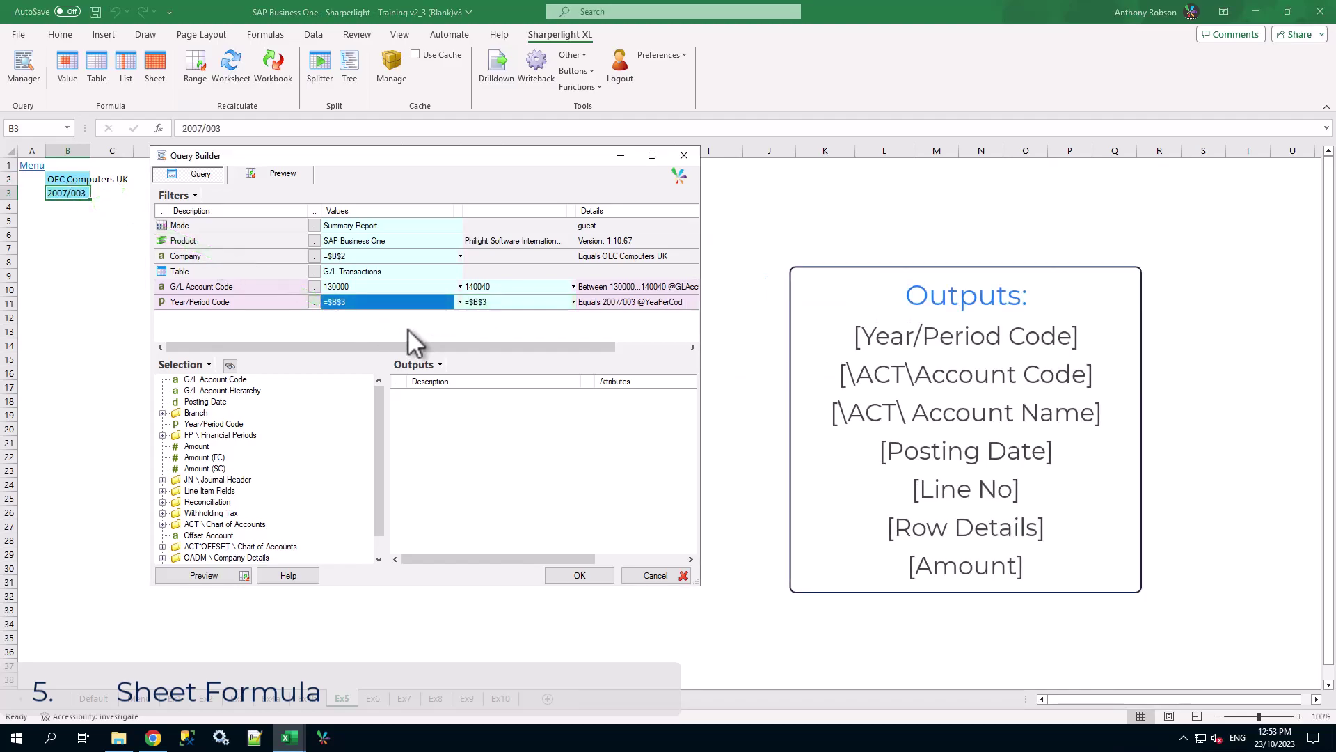
Add Year/Period Code, the Chart of Accounts' Account Code and Account Name, and Posting Date as query outputs
double_click(222, 424)
double_click(223, 523)
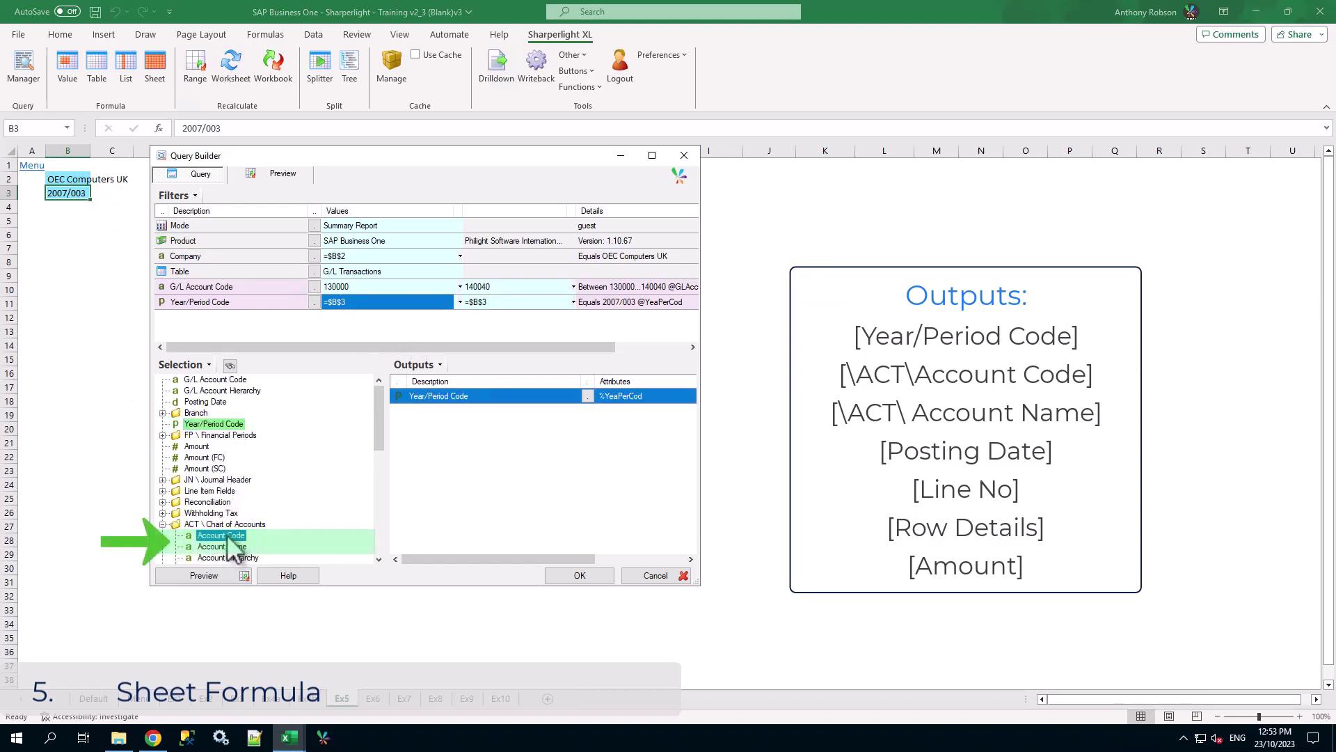
double_click(221, 535)
double_click(230, 547)
double_click(224, 524)
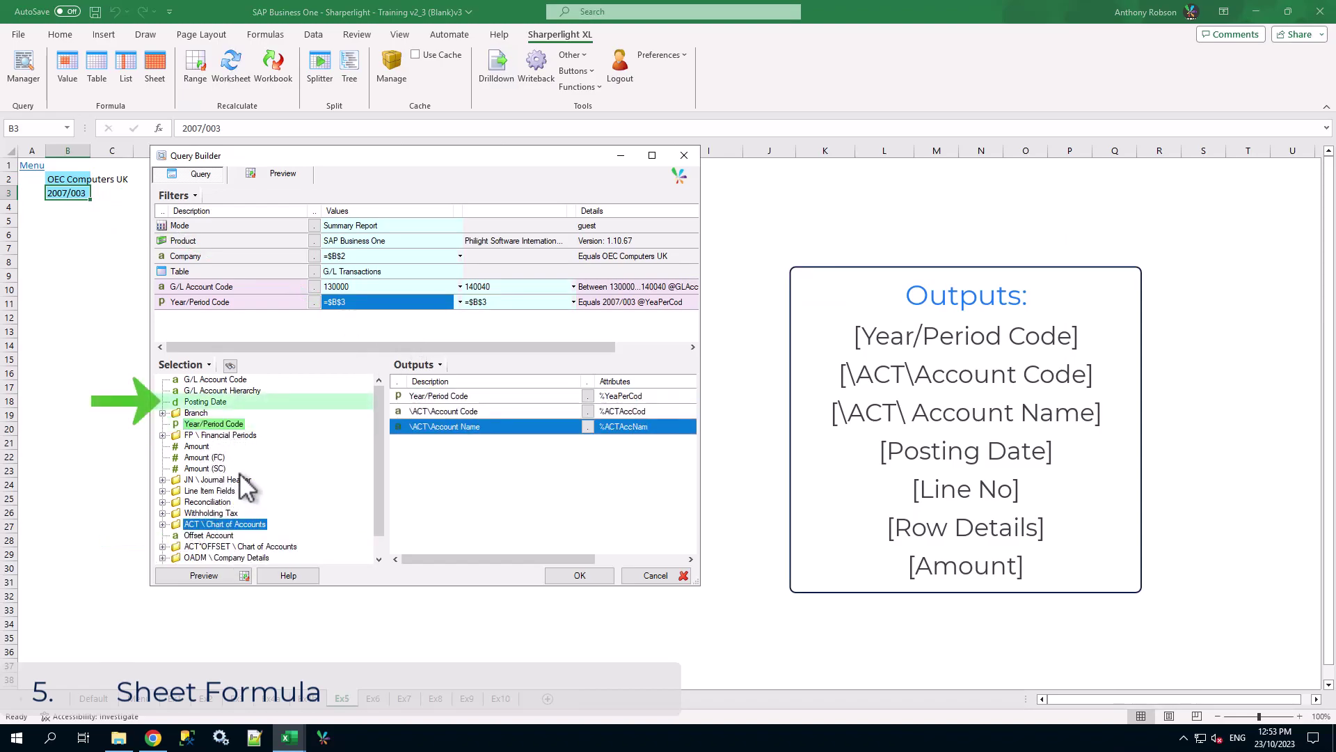
double_click(218, 403)
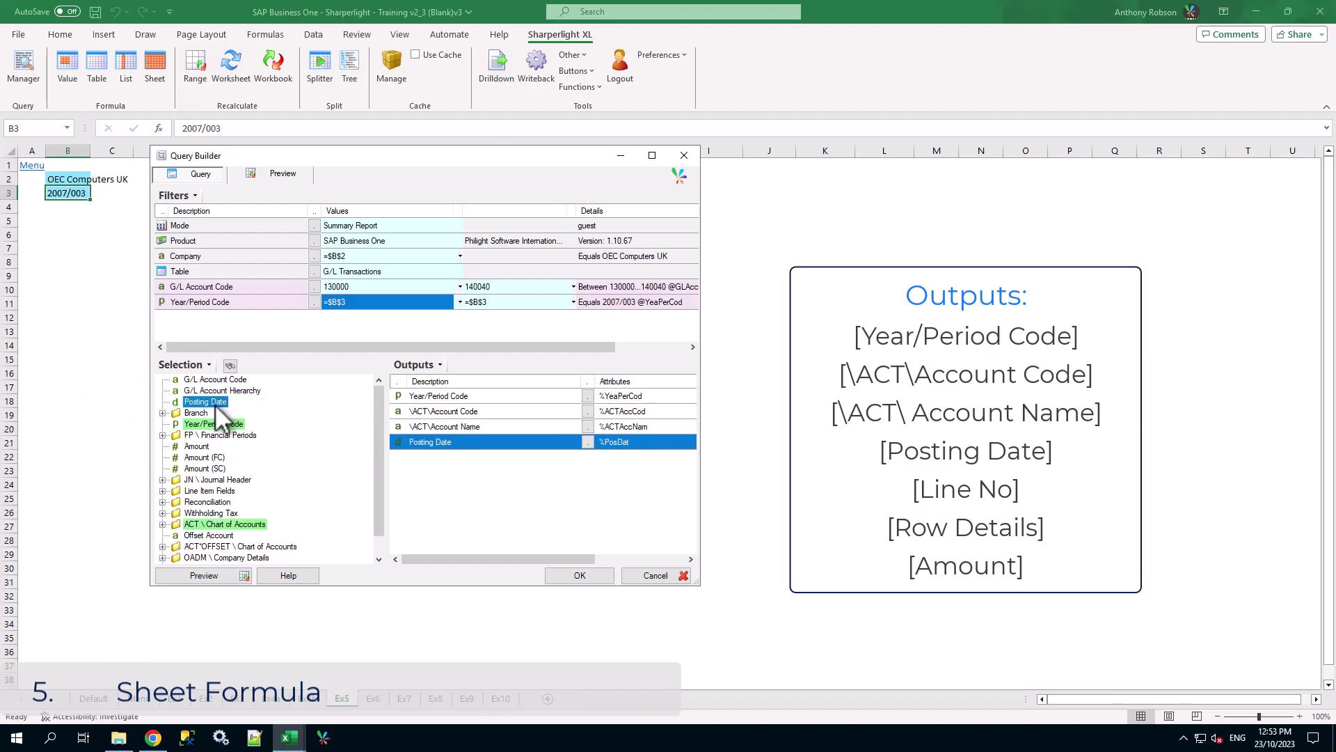
Find the Line No., Row Details and Amount fields and add them to the query outputs
text(line no)
double_click(209, 392)
drag(334, 367, 243, 374)
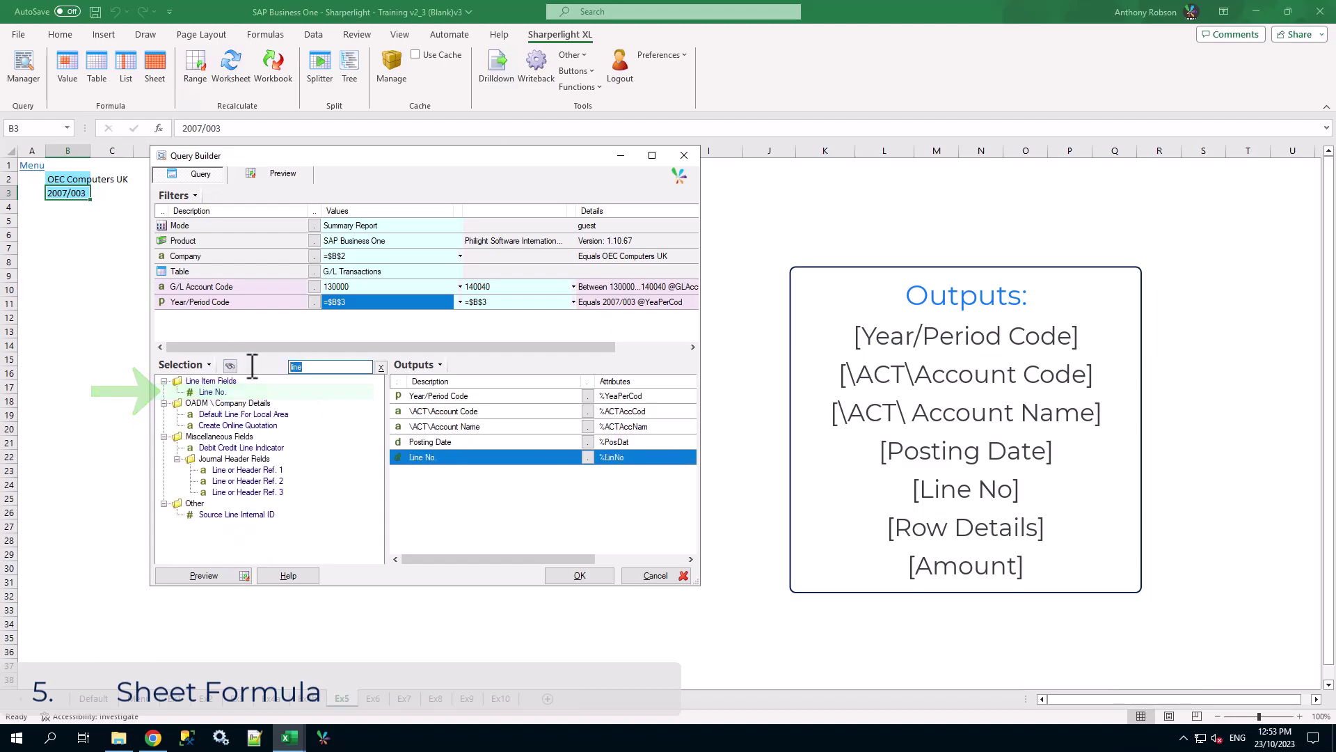
text(row details)
double_click(219, 392)
drag(352, 367, 219, 370)
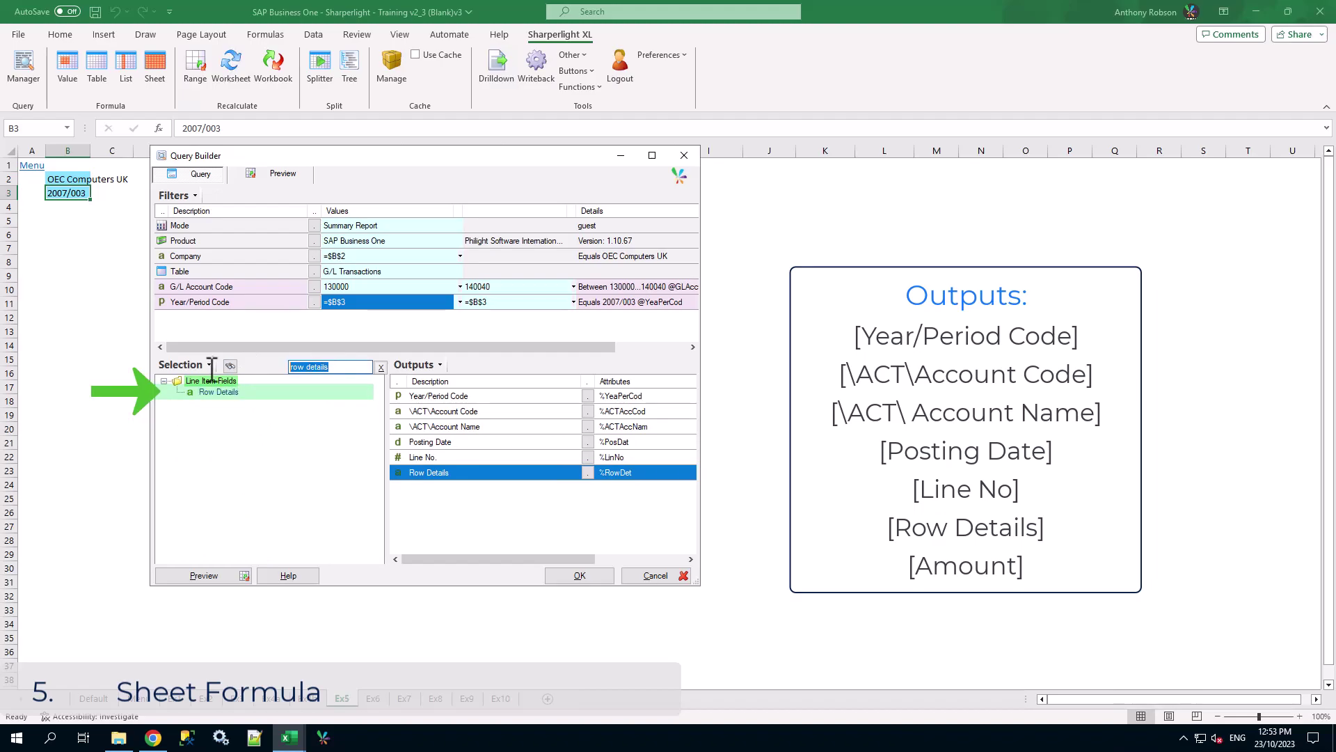
text(amount)
double_click(197, 381)
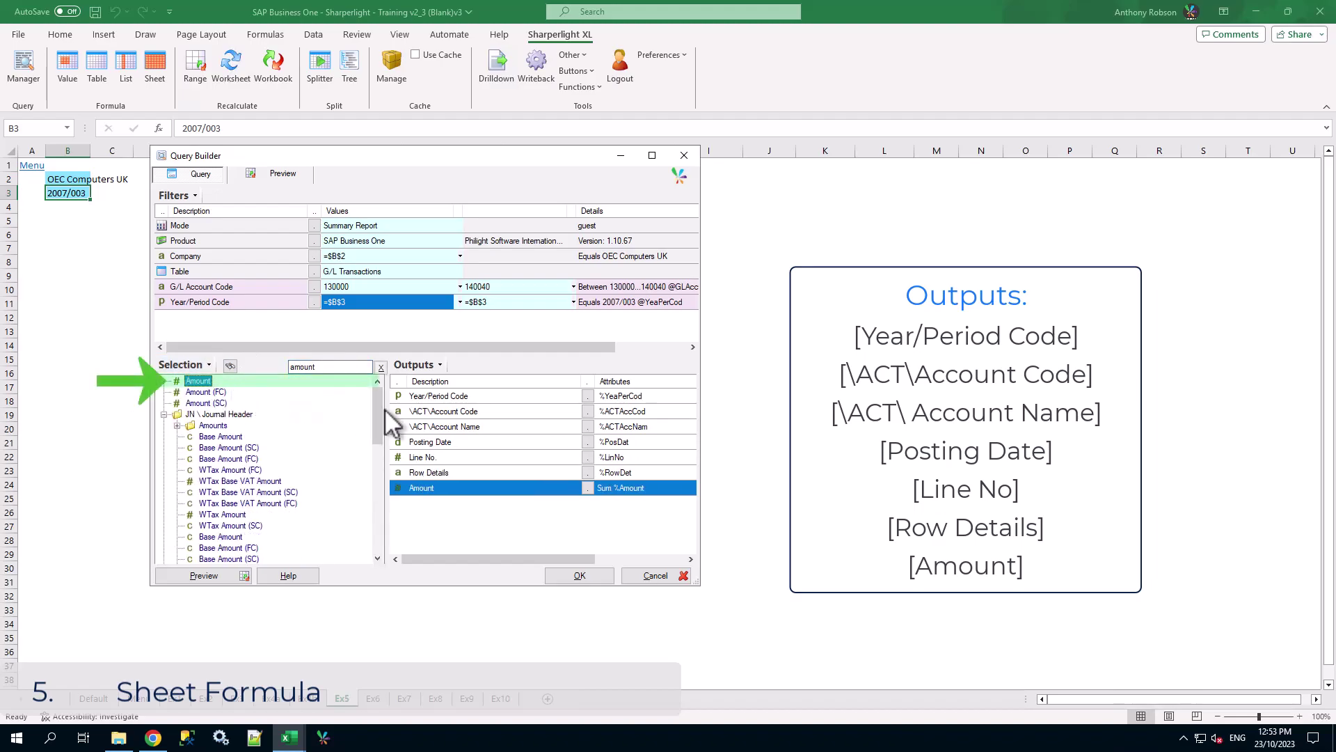
Rename the \ACT\Account Code output as Account Code
click(465, 415)
right_click(466, 413)
click(487, 420)
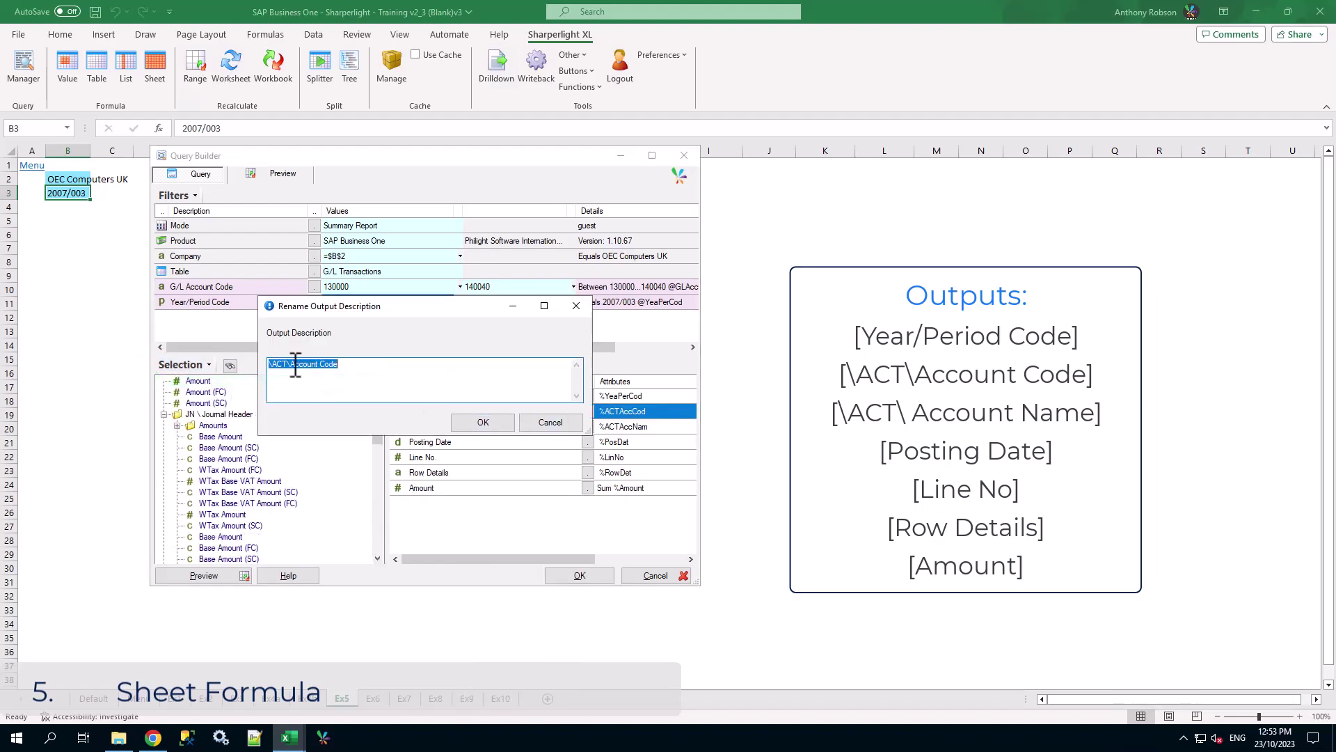
click(292, 364)
key(BackSpace)
key(BackSpace)
key(BackSpace)
key(BackSpace)
key(BackSpace)
click(483, 423)
Rename the \ACT\Account Name output as Account Name
right_click(449, 426)
click(468, 434)
click(292, 364)
key(BackSpace)
key(BackSpace)
key(BackSpace)
key(BackSpace)
key(BackSpace)
click(483, 422)
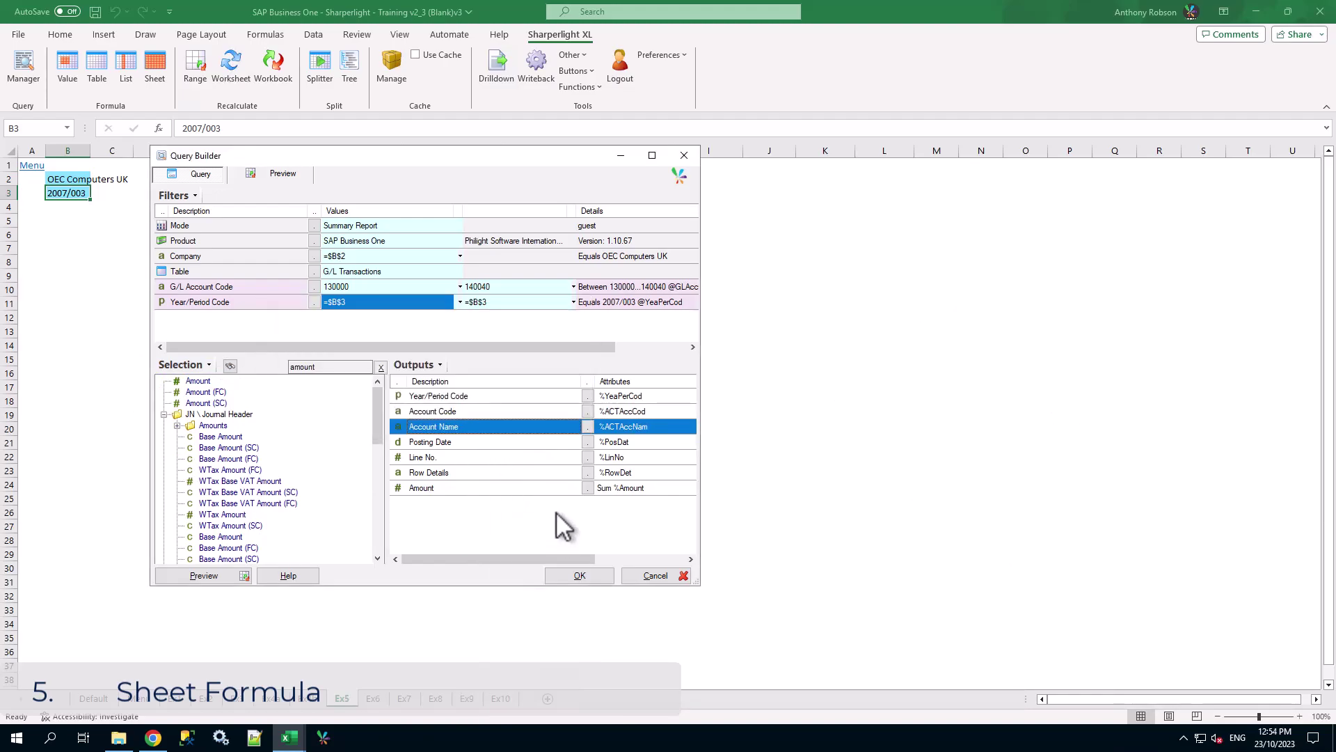
Sort the query outputs by Account Code and give that field Basic grouping
click(437, 486)
right_click(439, 486)
click(524, 404)
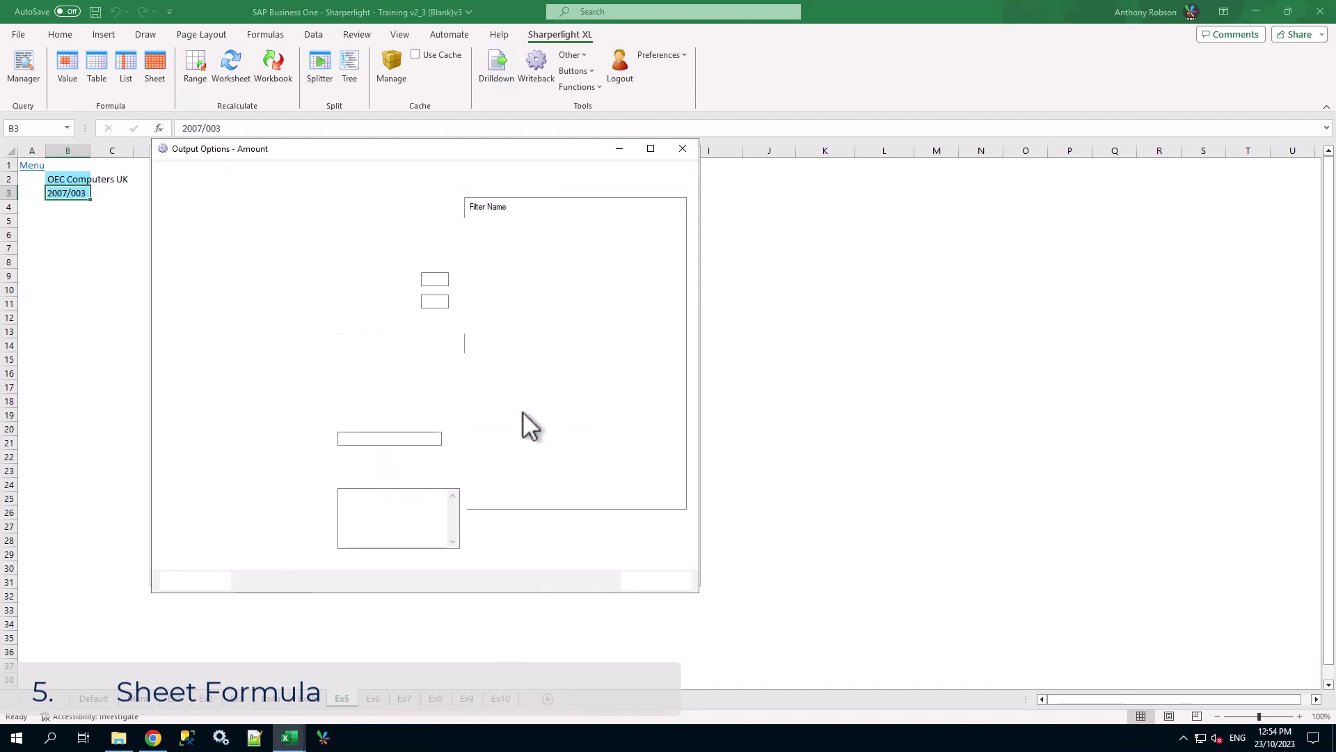
click(293, 173)
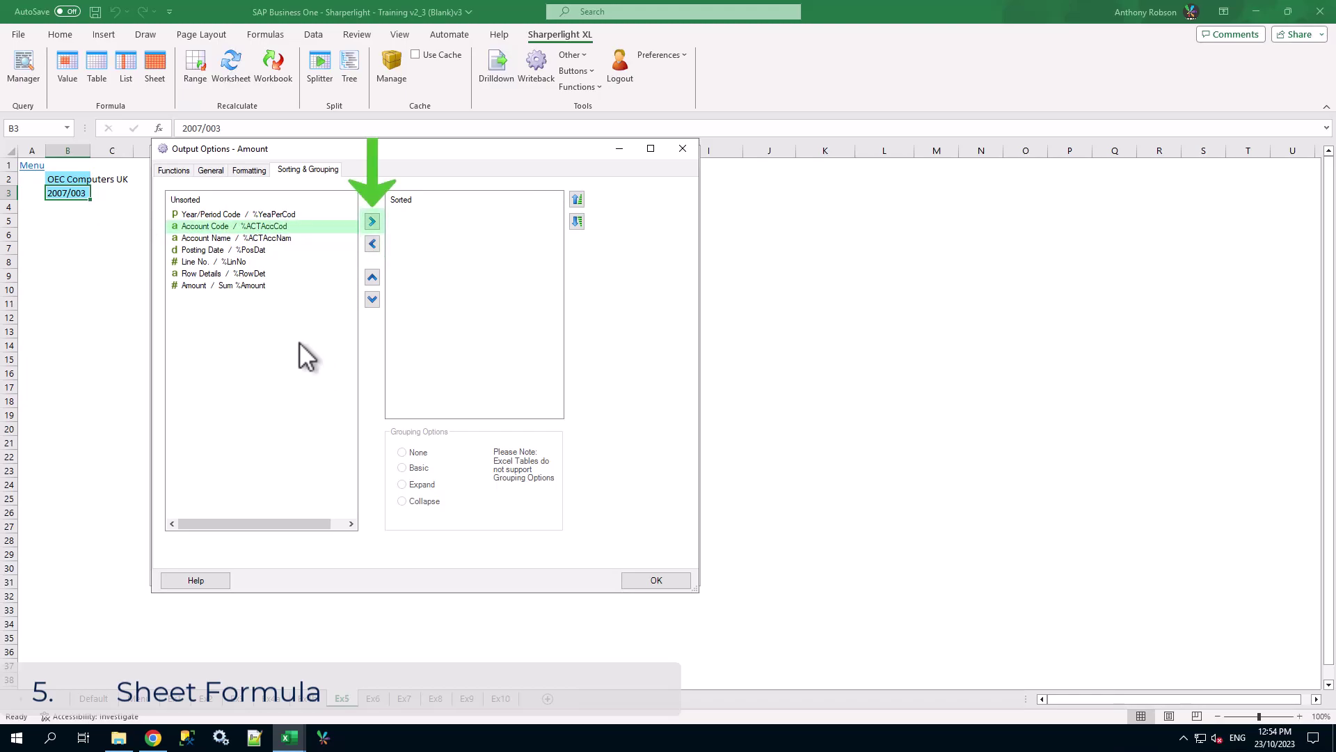
click(234, 229)
click(372, 221)
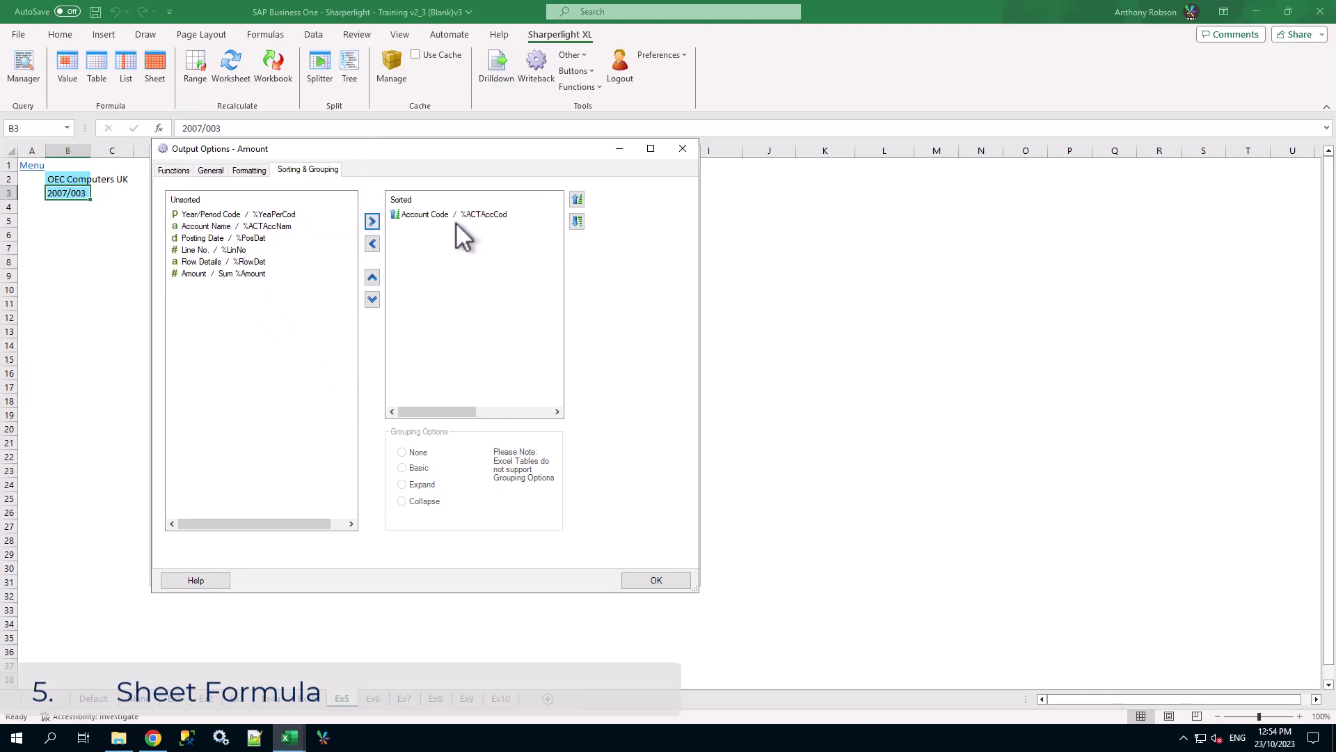
click(501, 215)
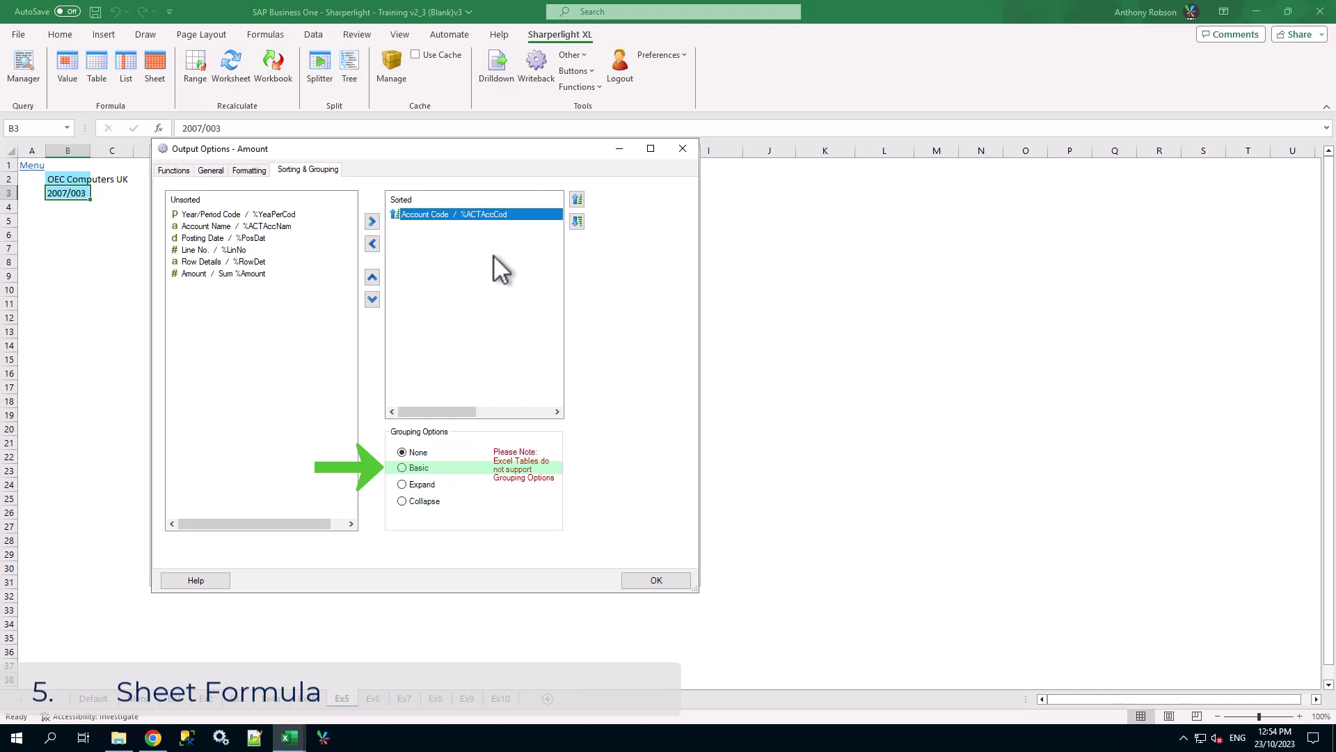
click(426, 468)
click(659, 580)
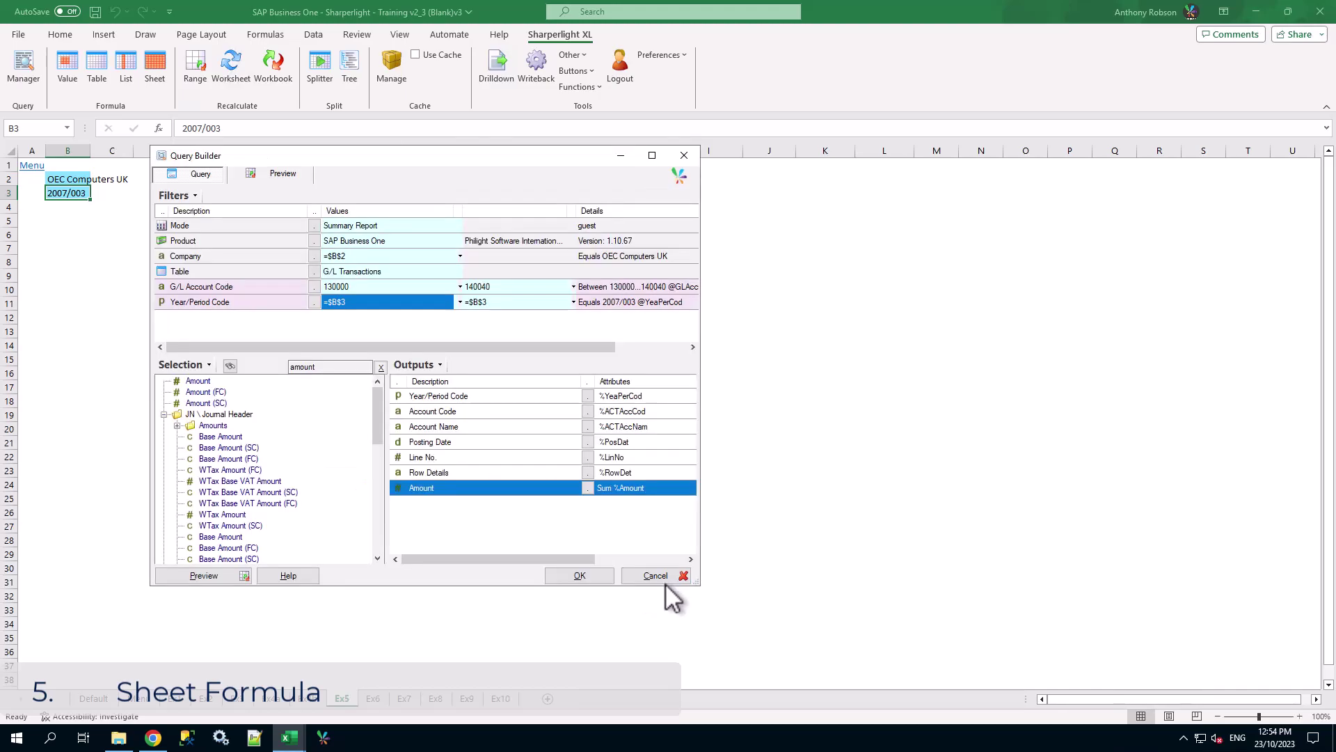
Accept the query to generate the Sheet formula report on Ex5 and look through its Account Code subtotals
click(582, 577)
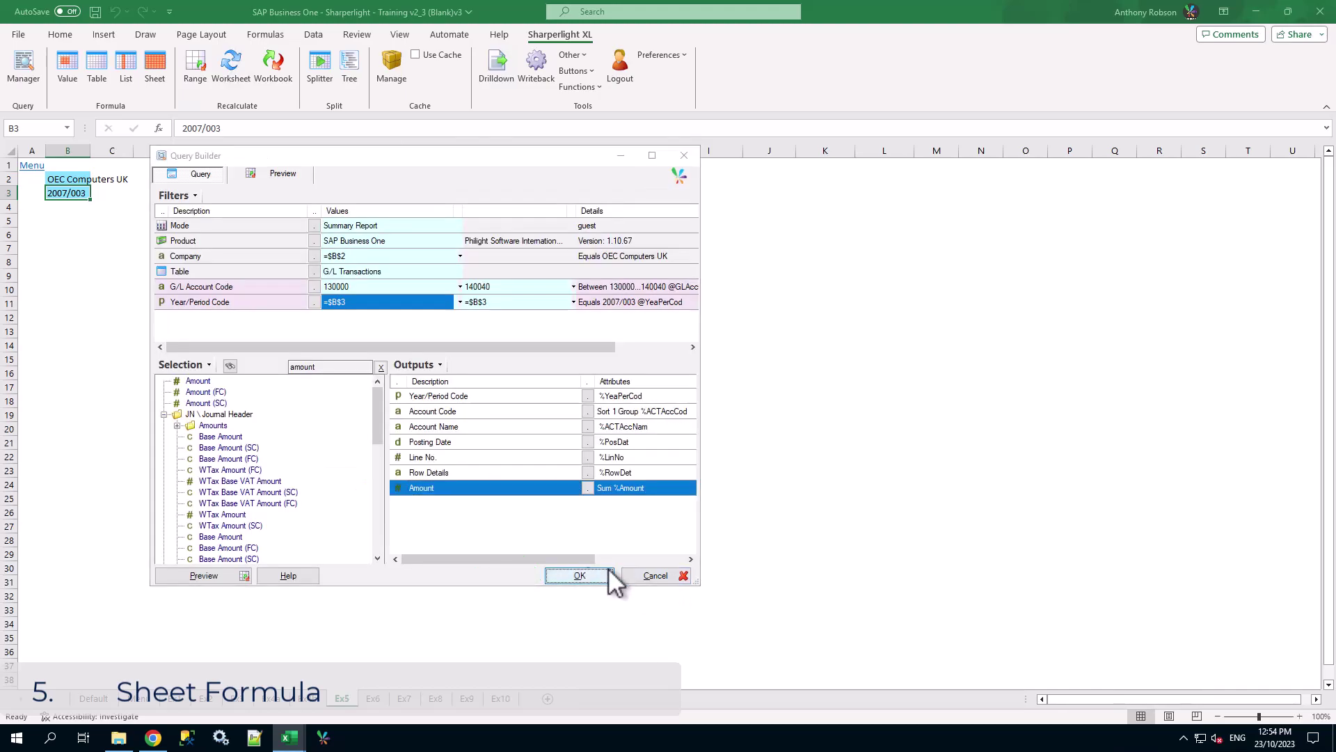
click(863, 526)
scroll(859, 555, down, 14)
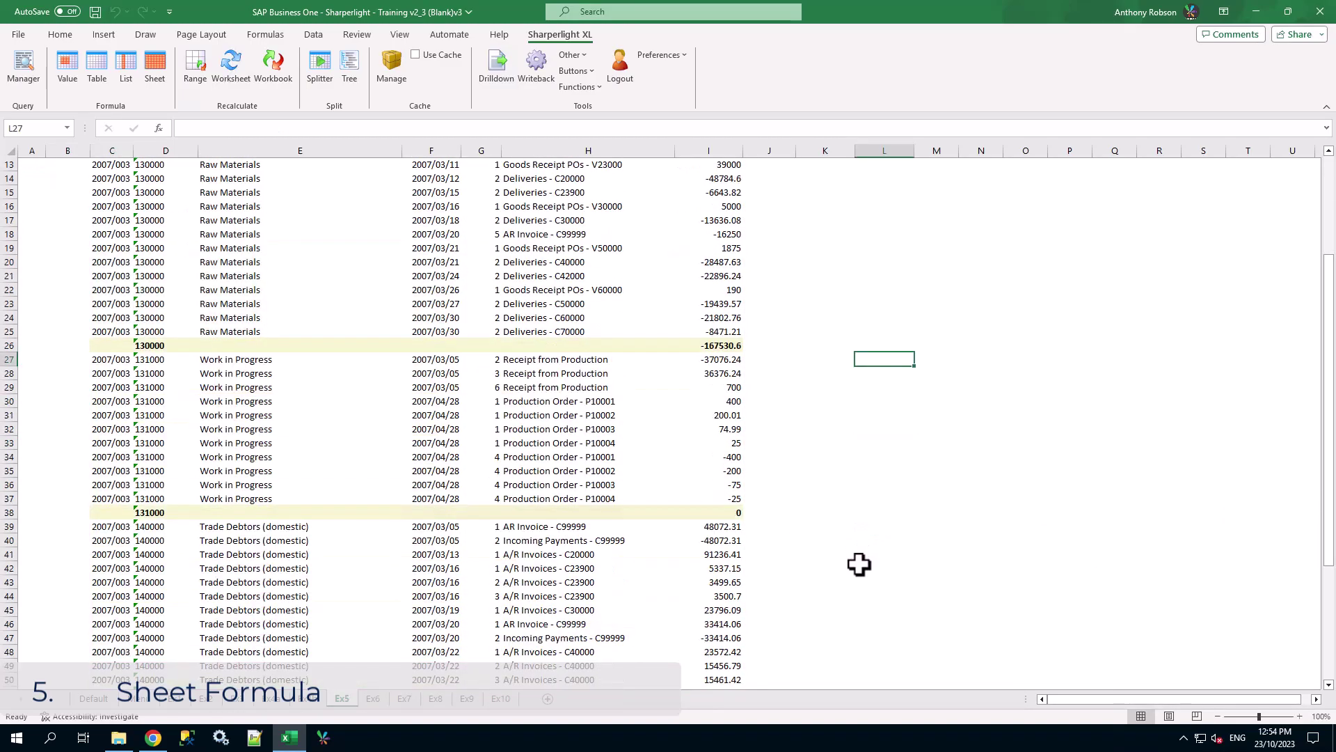
scroll(858, 577, up, 14)
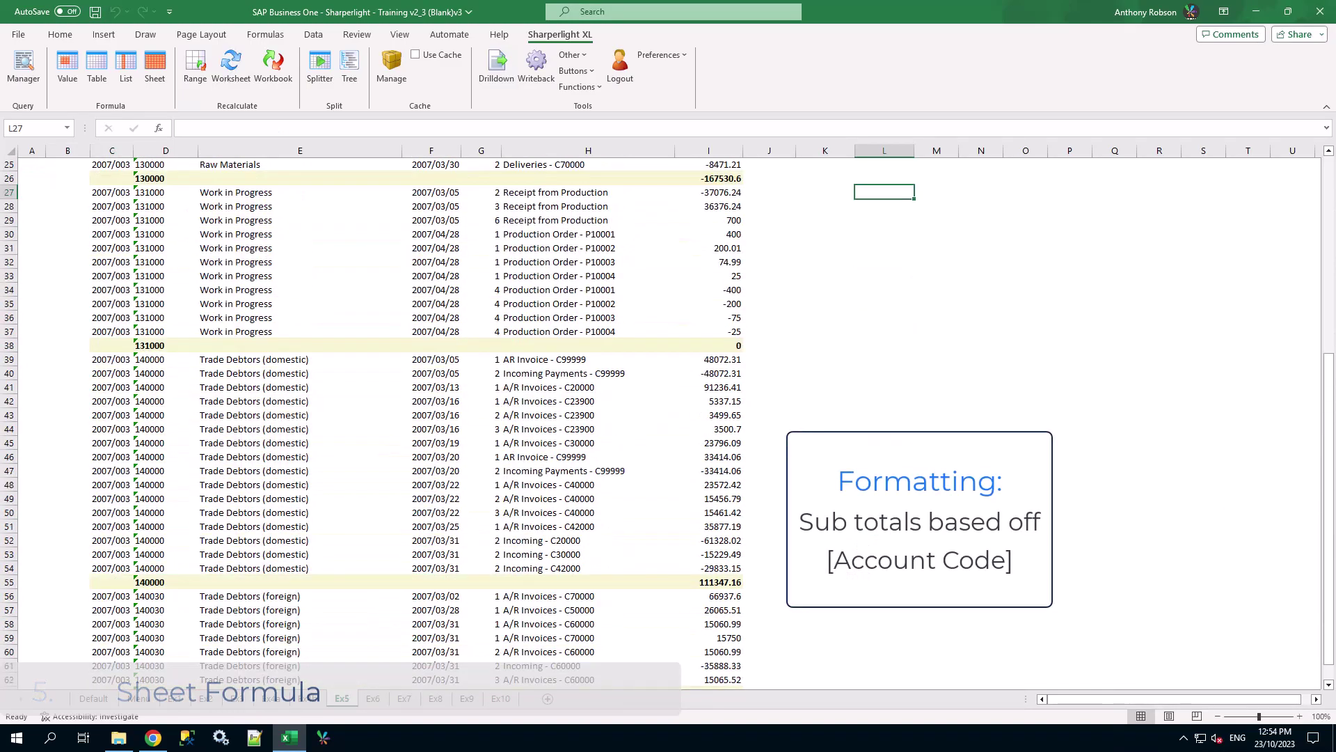